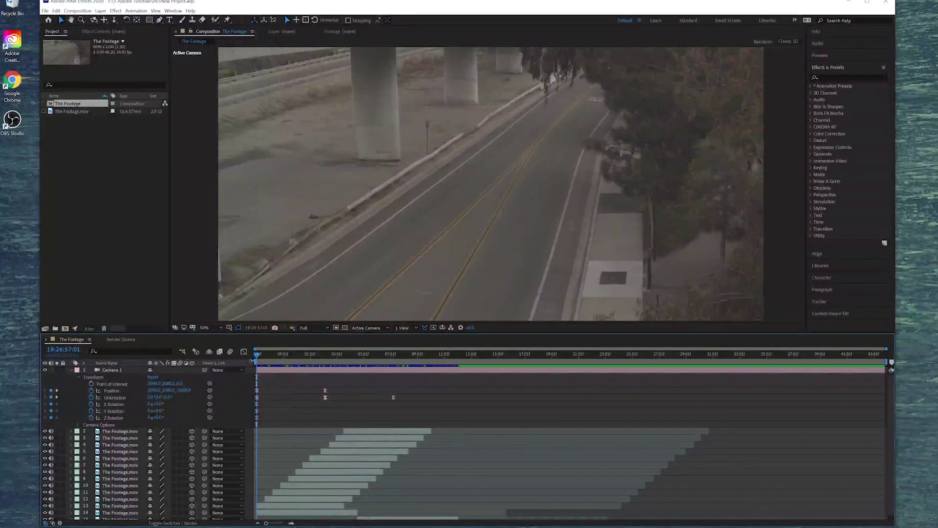
# - Preview the composition, end the work area near 12 seconds, and scrub through the passing trucks
pyautogui.press('space')
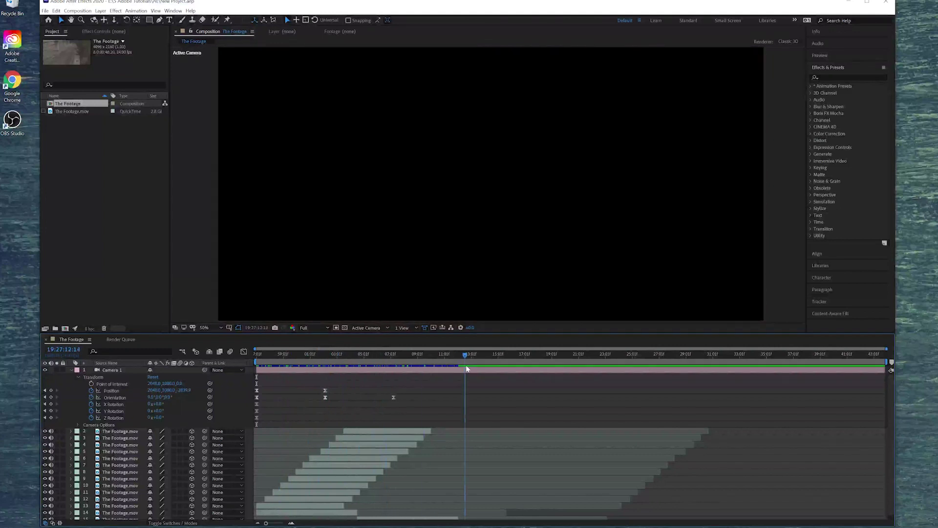
pyautogui.moveTo(417, 364); pyautogui.dragTo(311, 364)
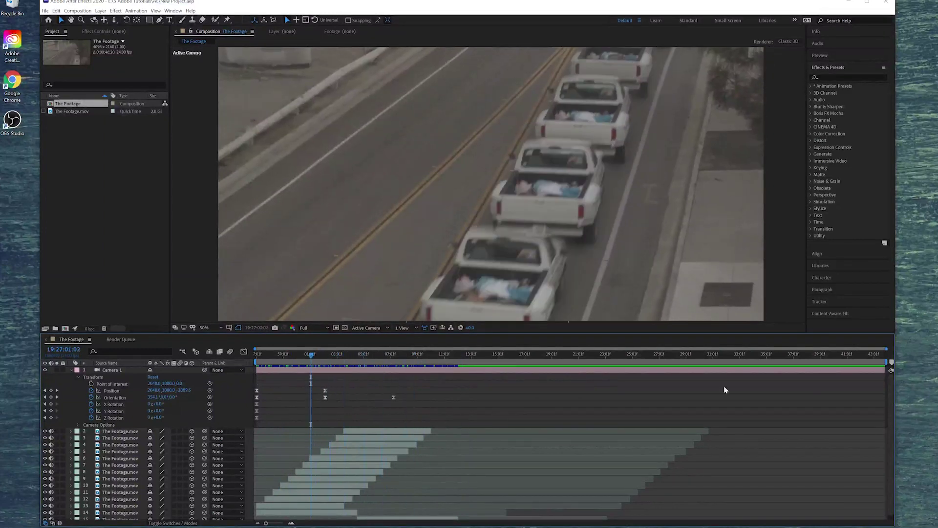
pyautogui.moveTo(886, 362)
pyautogui.mouseDown()
pyautogui.moveTo(475, 367)
pyautogui.moveTo(467, 381)
pyautogui.mouseUp()
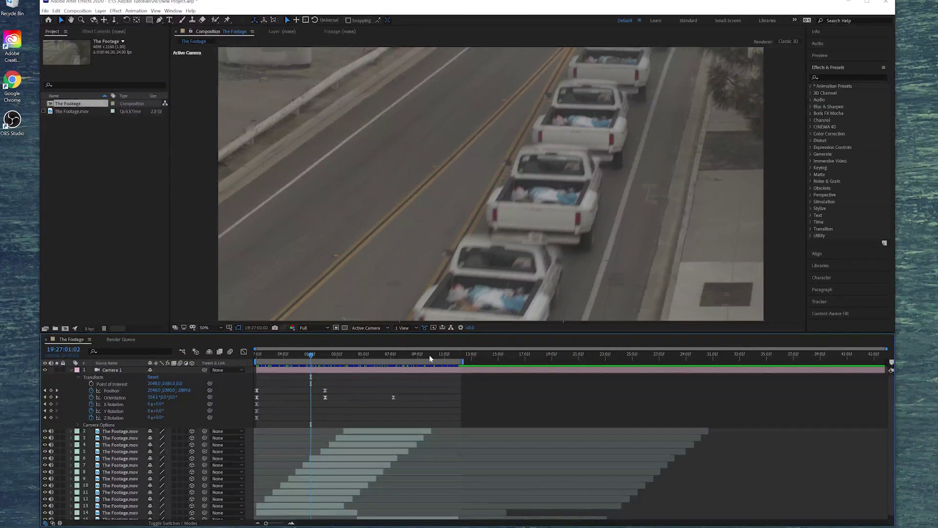
pyautogui.moveTo(430, 354); pyautogui.dragTo(340, 355)
pyautogui.moveTo(255, 363)
pyautogui.mouseDown()
pyautogui.moveTo(307, 363)
pyautogui.moveTo(255, 364)
pyautogui.mouseUp()
pyautogui.moveTo(340, 355); pyautogui.dragTo(267, 355)
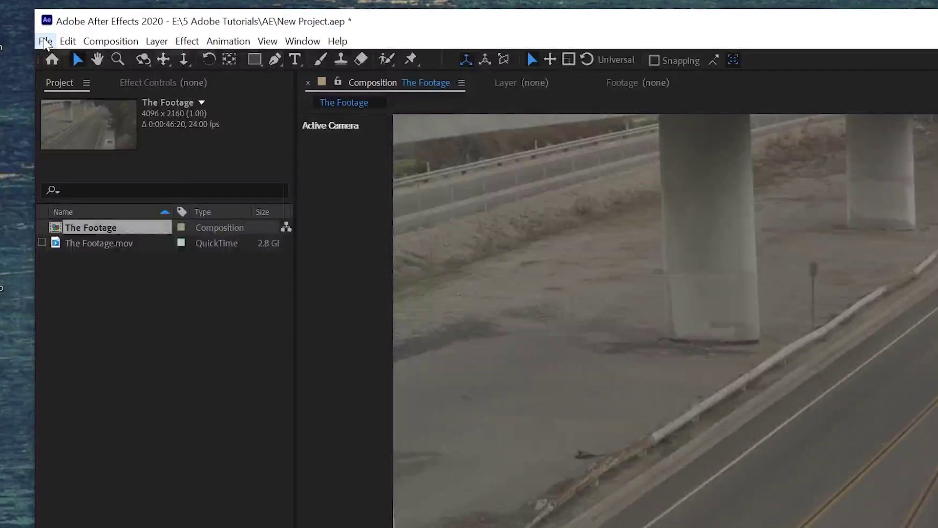
# - Add The Footage composition to the Render Queue from the File > Export menu
pyautogui.click(45, 42)
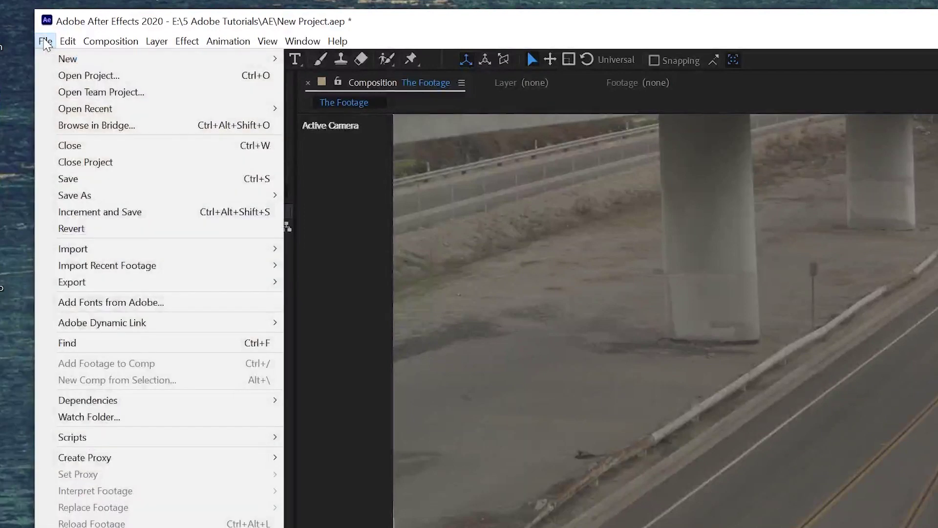
pyautogui.moveTo(93, 282)
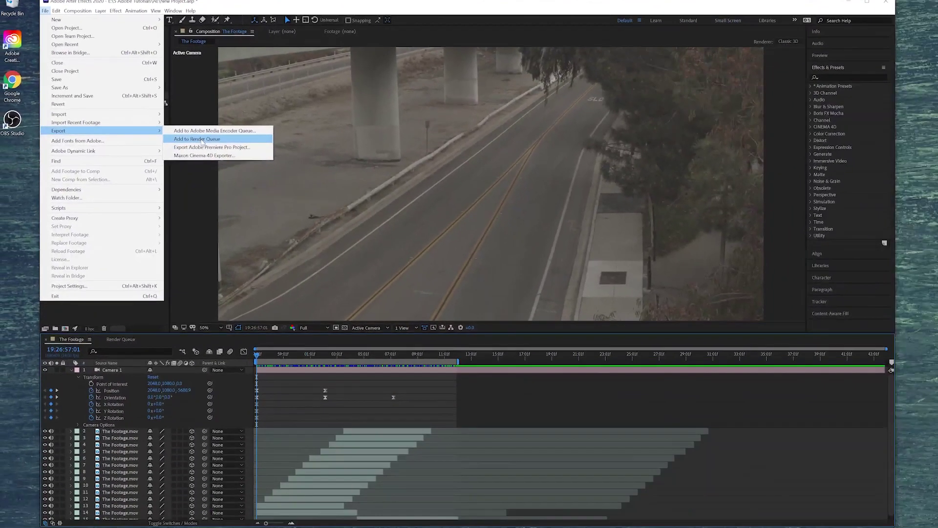
pyautogui.click(202, 140)
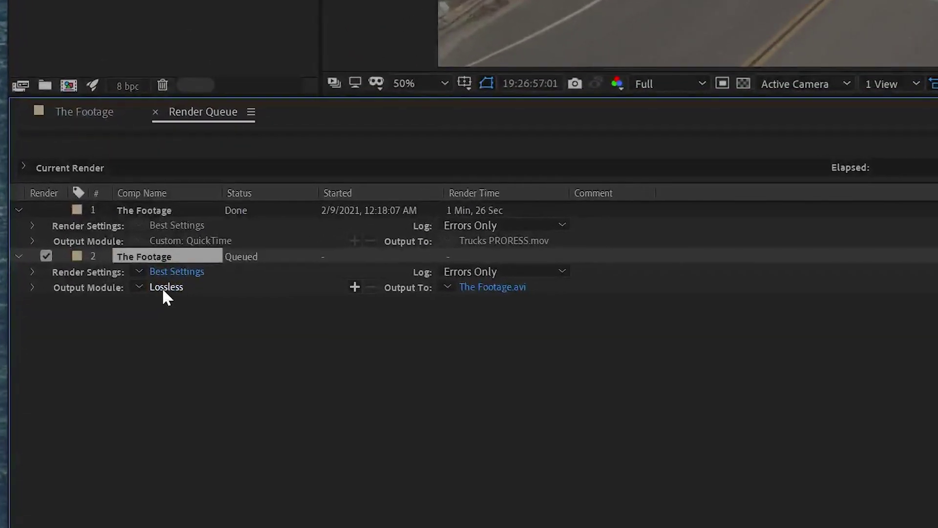
# - Switch the render output module to QuickTime using the Apple ProRes 422 HQ codec
pyautogui.click(165, 287)
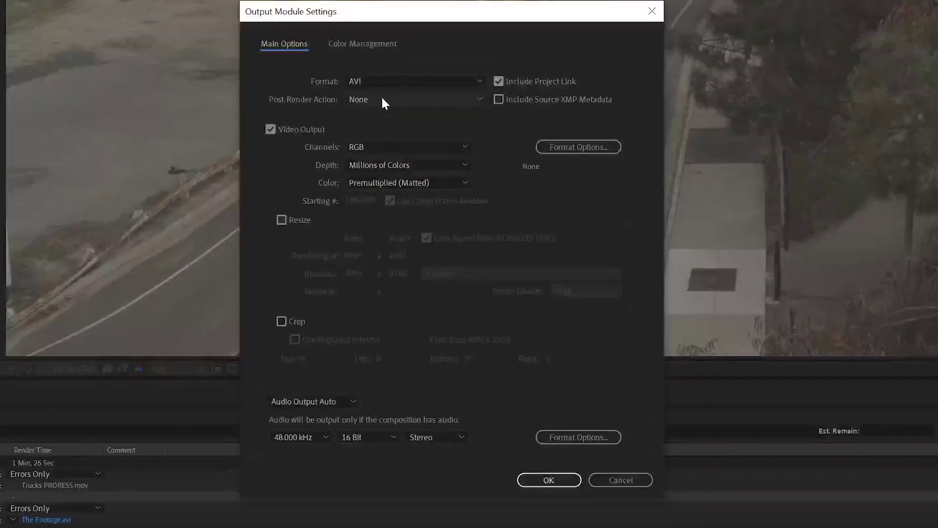
pyautogui.click(382, 80)
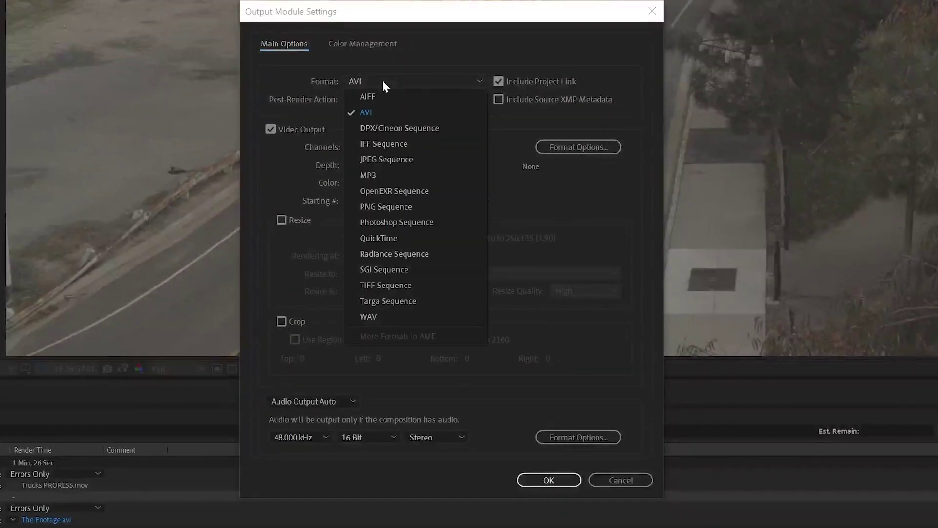
pyautogui.click(377, 240)
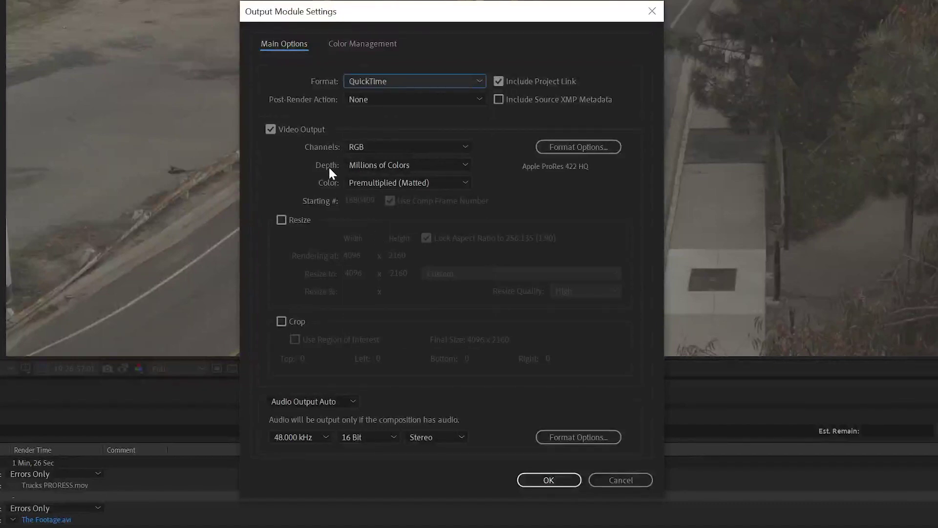
pyautogui.click(574, 148)
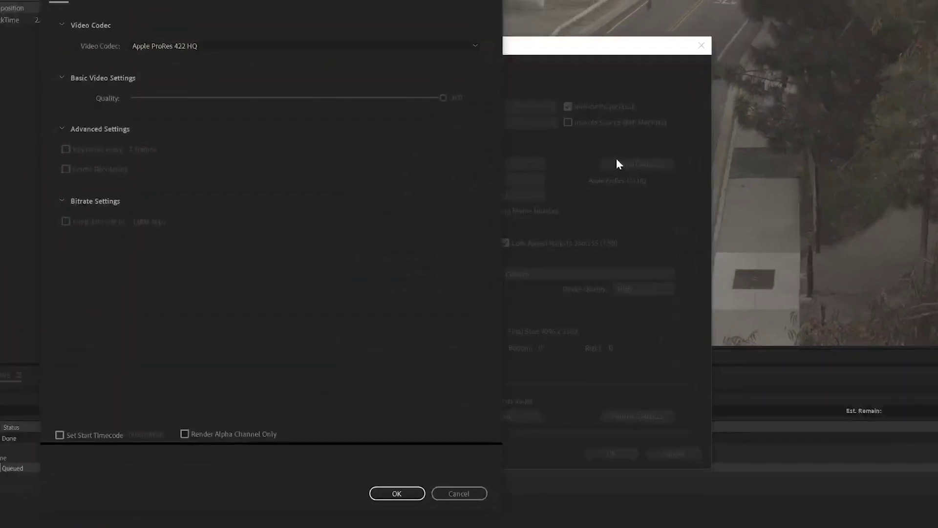
pyautogui.click(151, 47)
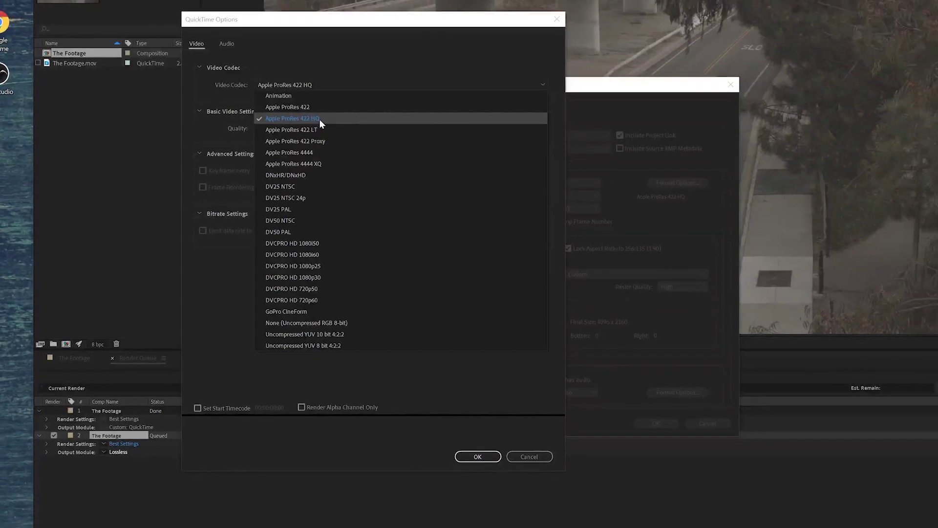
pyautogui.click(320, 116)
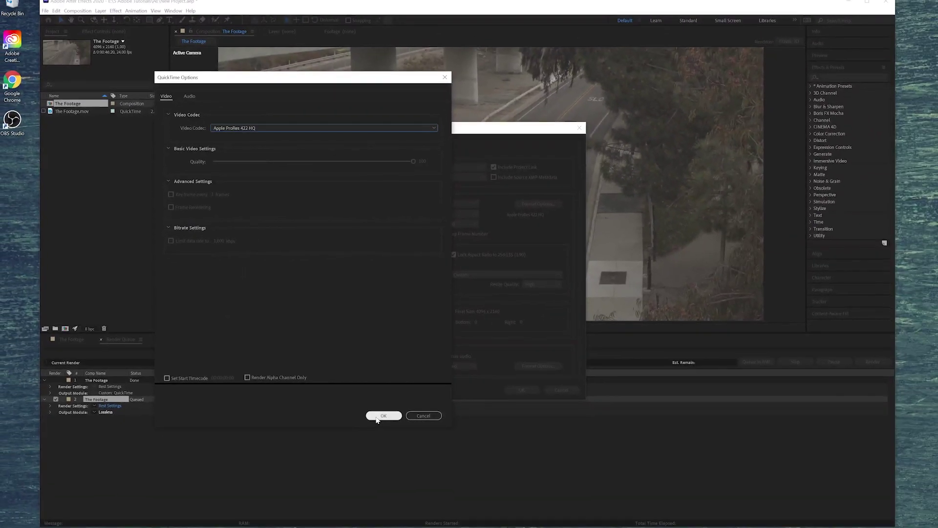
pyautogui.click(377, 417)
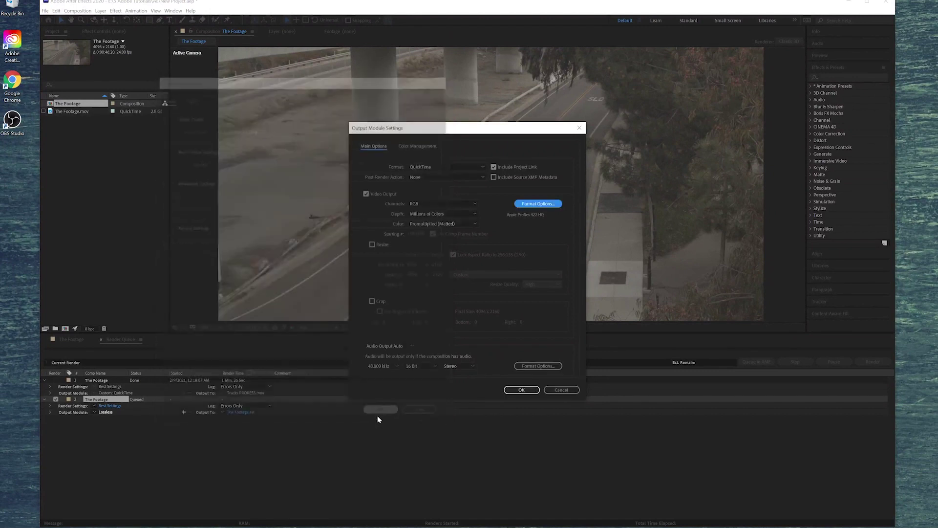
pyautogui.click(522, 390)
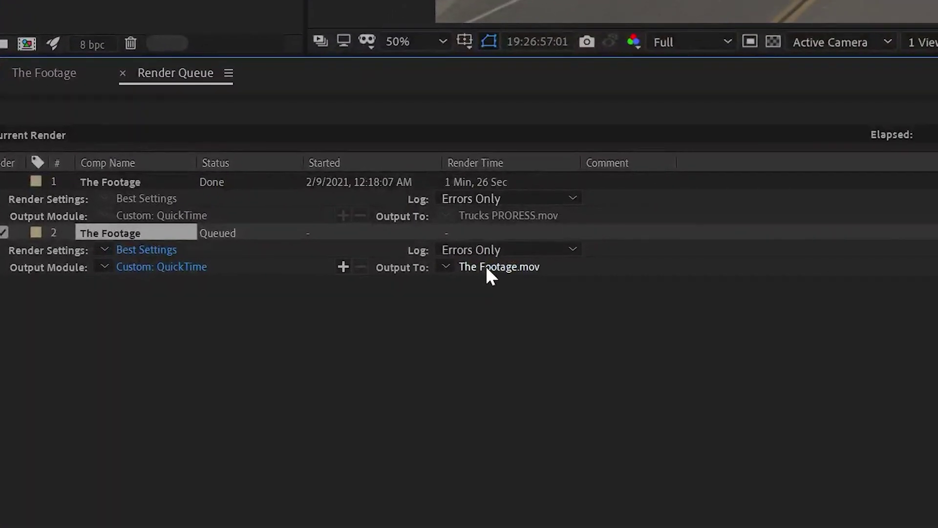
# - Name the output file WhiteTrucksDriving.mov and render the queued composition
pyautogui.click(486, 264)
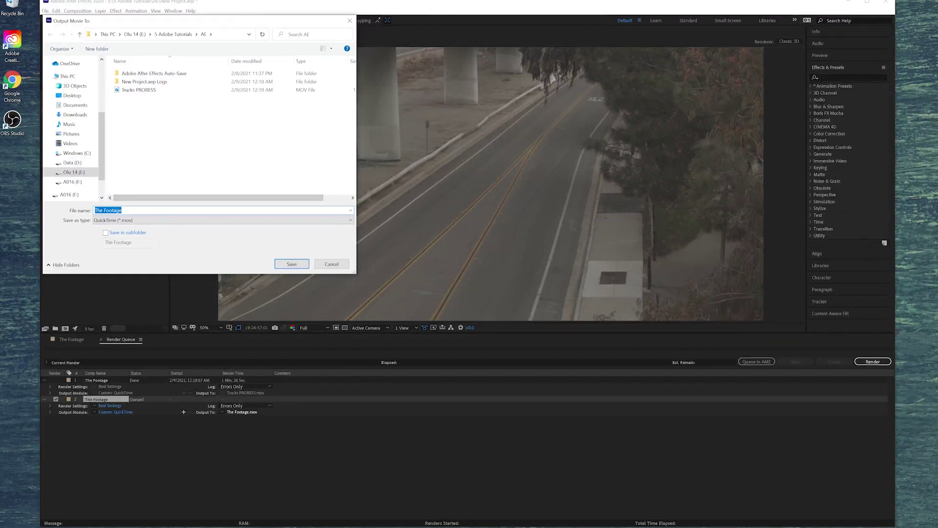
pyautogui.write('WhiteT')
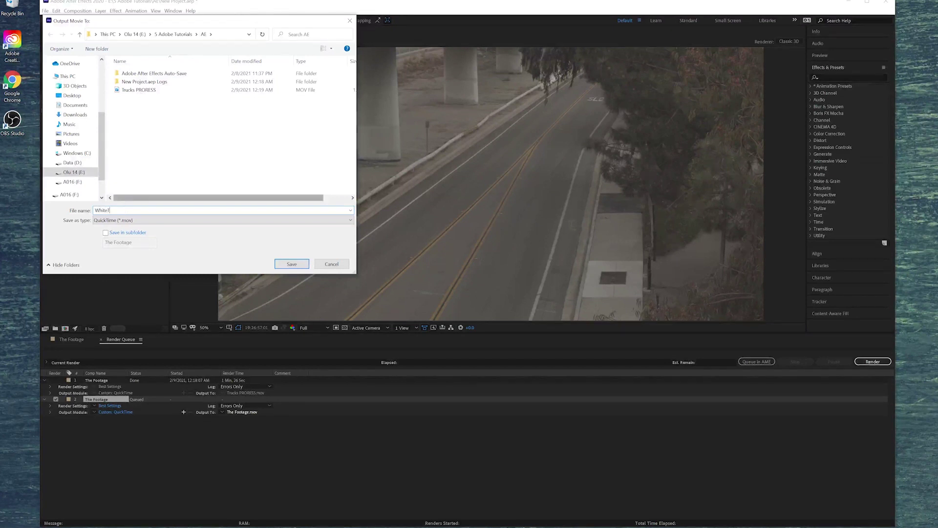
pyautogui.write('rucksDriving')
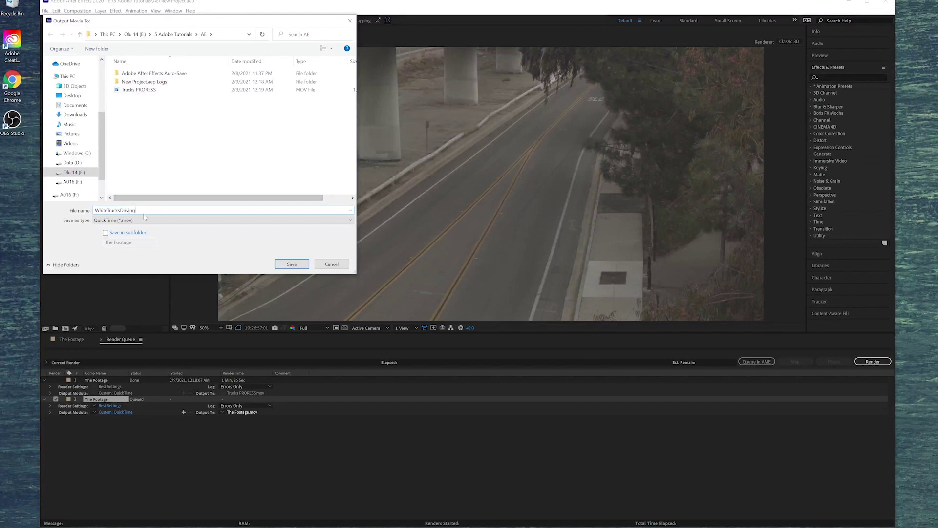
pyautogui.click(291, 263)
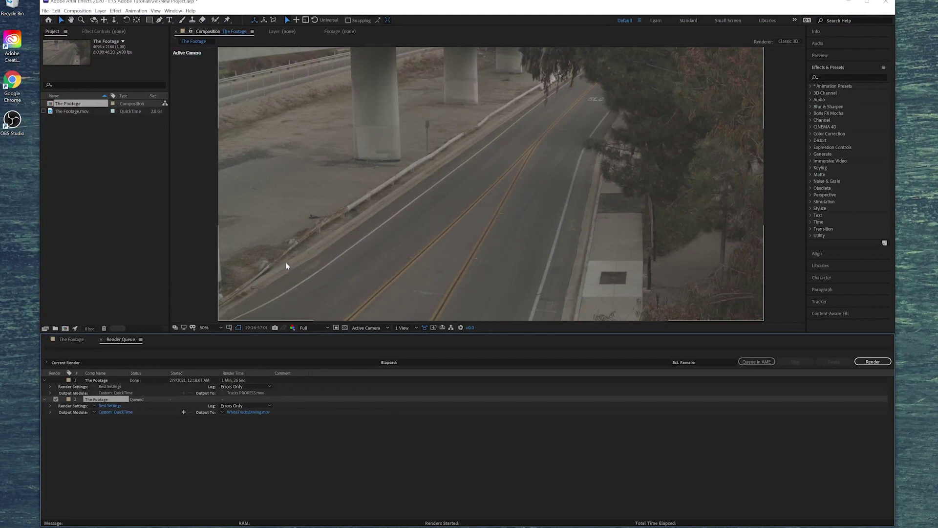
pyautogui.click(871, 365)
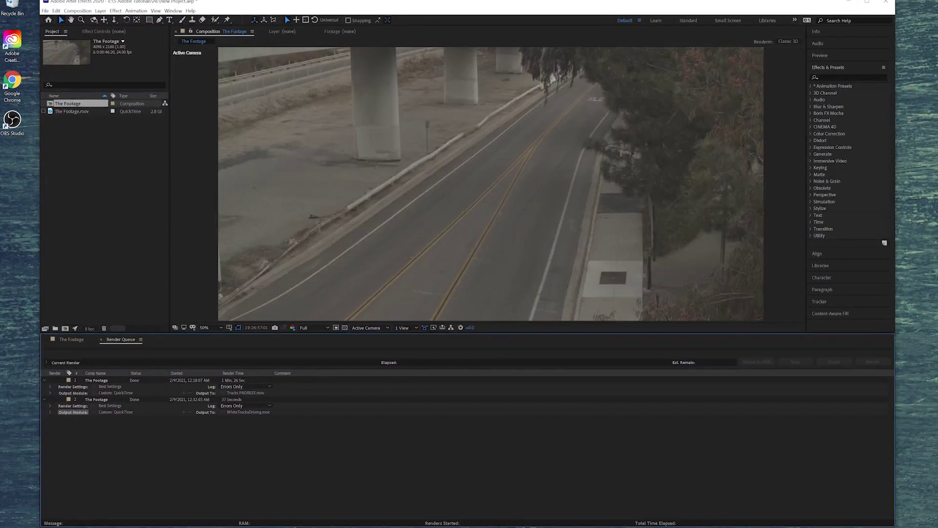
# - Launch Premiere Pro and create a new project named WhiteTrucks in E:\5 Adobe Tutorials\PP
pyautogui.press('super')
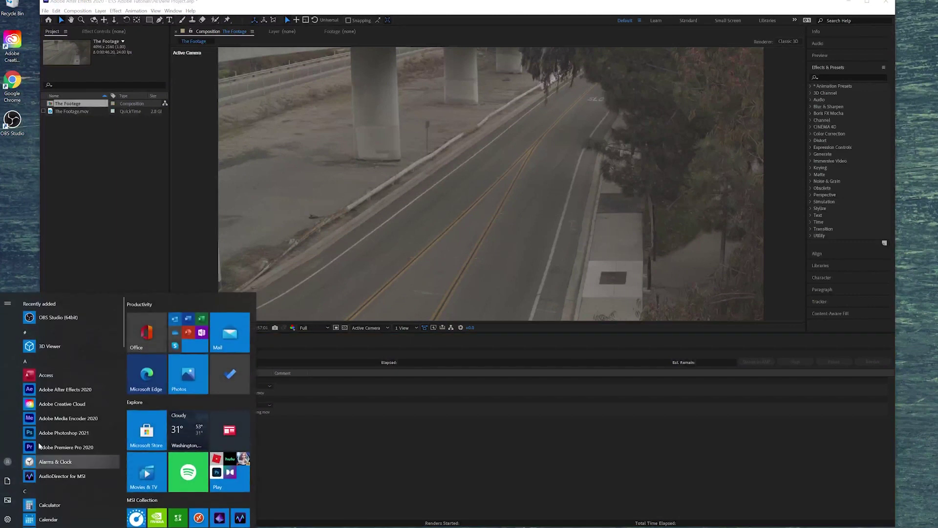
pyautogui.click(73, 468)
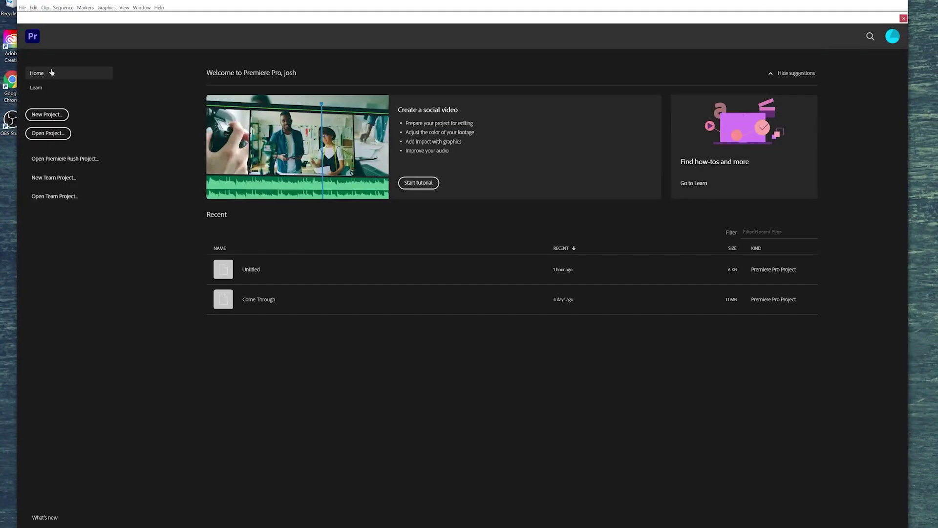
pyautogui.click(47, 115)
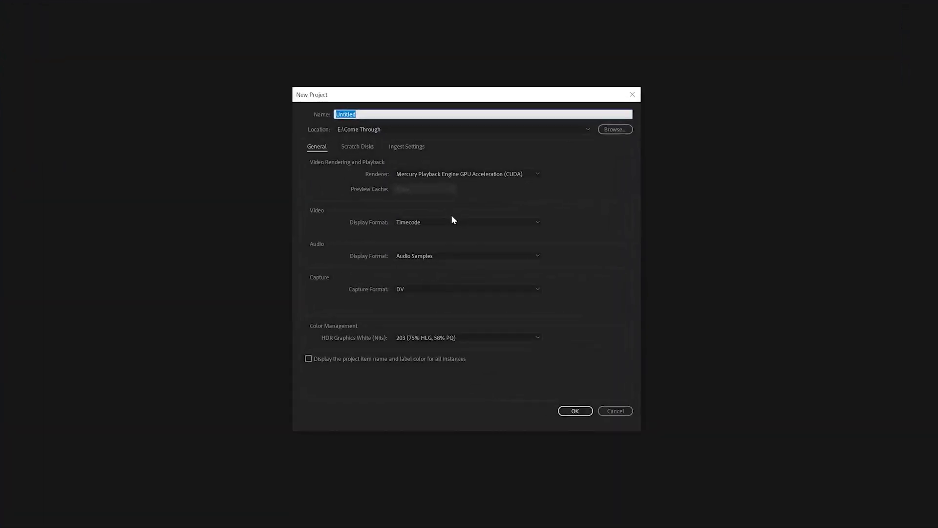
pyautogui.write('Who')
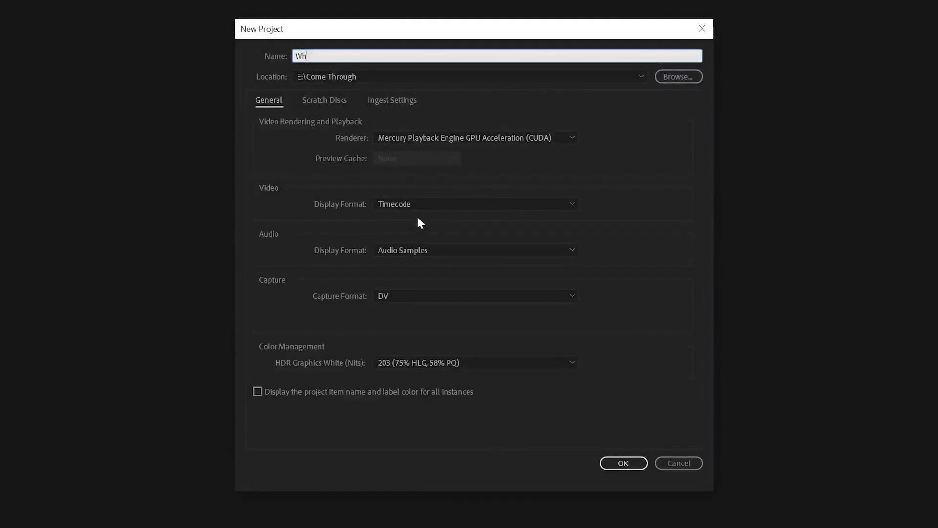
pyautogui.write('iteTrucks')
pyautogui.click(678, 77)
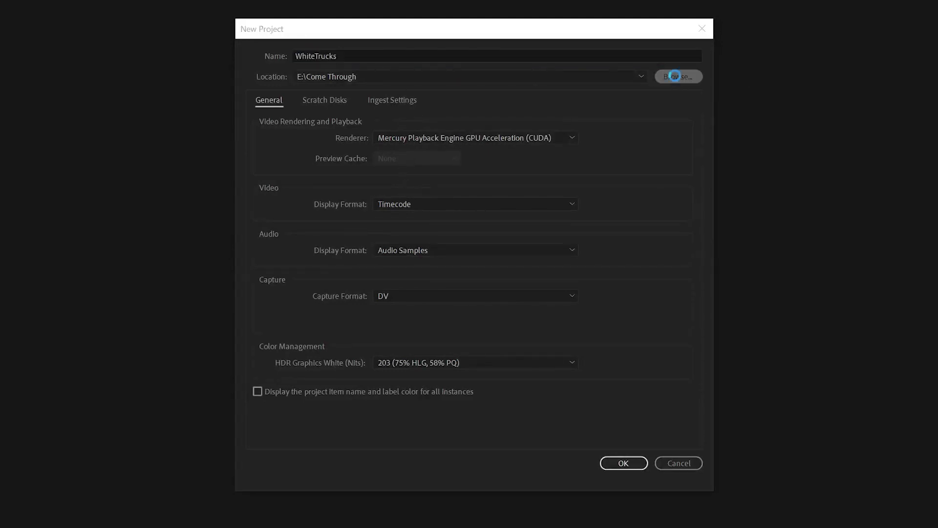
pyautogui.click(394, 73)
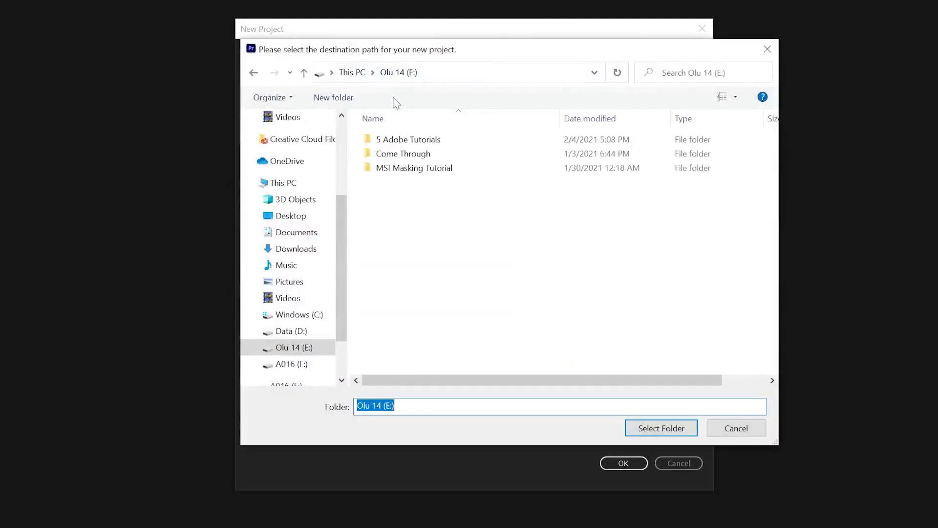
pyautogui.doubleClick(408, 139)
pyautogui.doubleClick(384, 185)
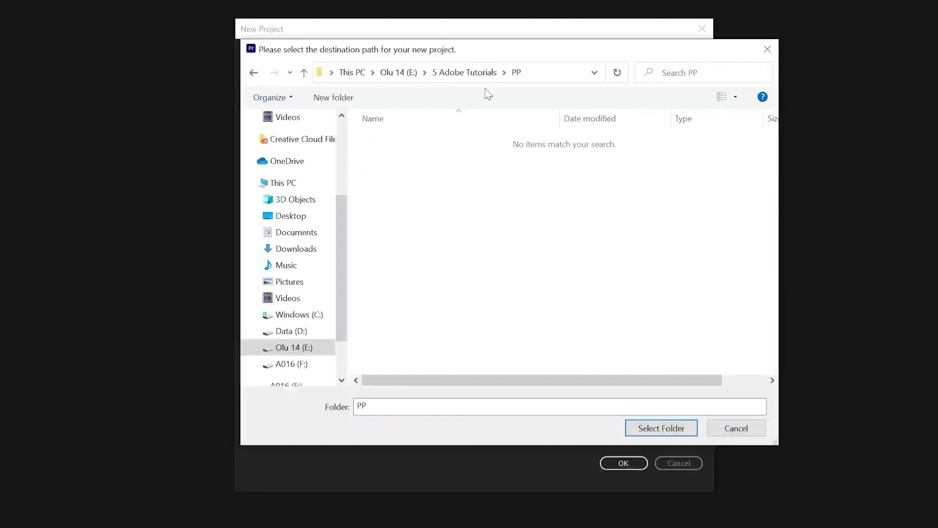
pyautogui.click(637, 427)
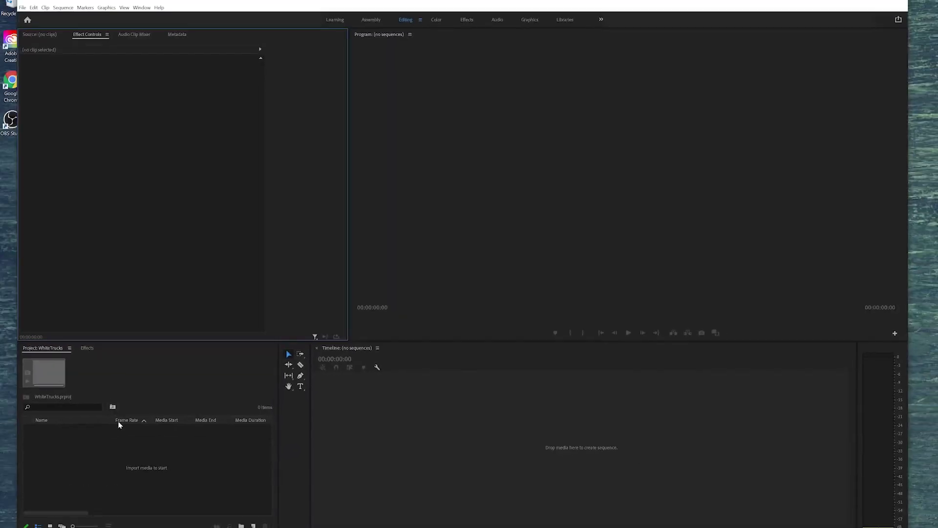
# - Import the rendered WhiteTrucksDriving.mov clip into the Project panel
pyautogui.rightClick(81, 442)
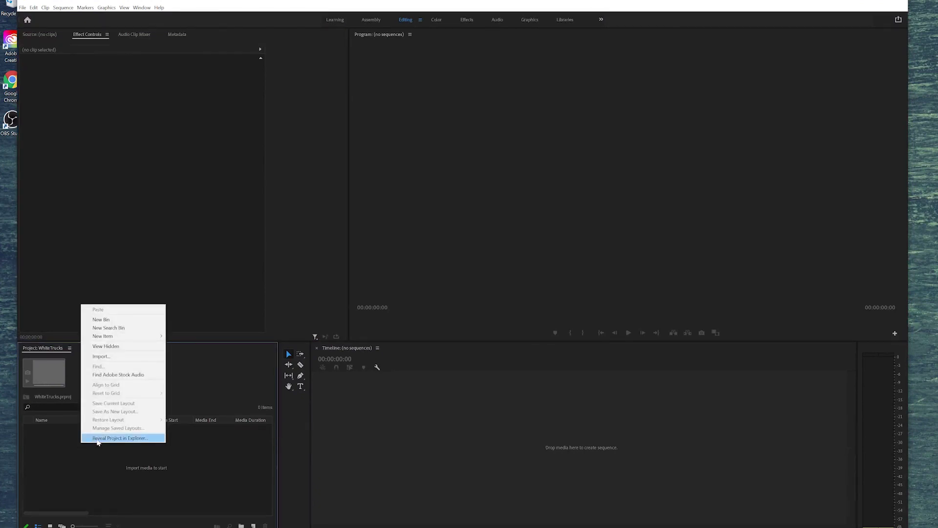
pyautogui.click(103, 356)
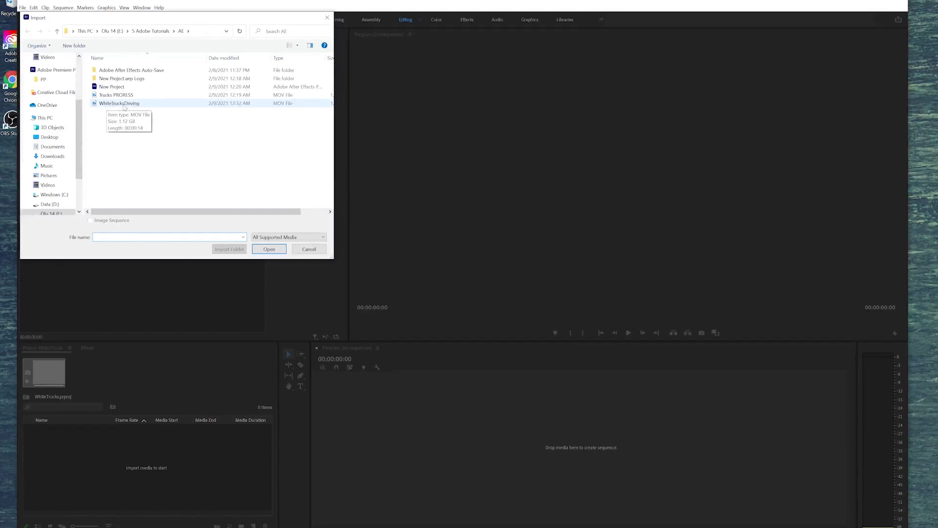
pyautogui.click(128, 108)
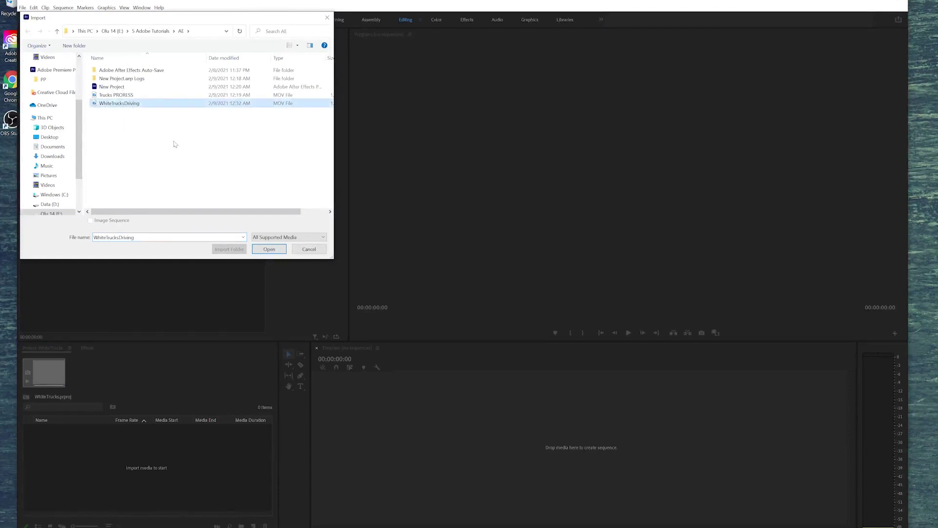
pyautogui.click(267, 249)
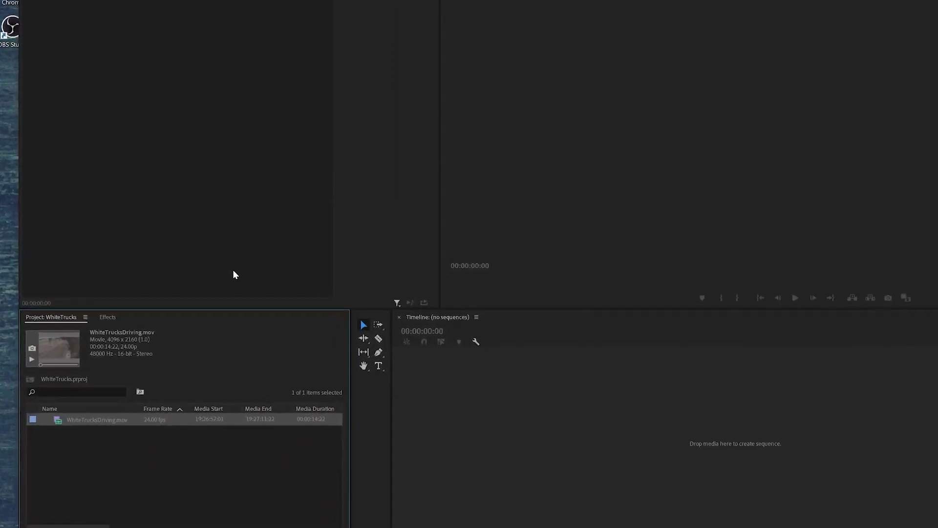
# - Create a new sequence from the DV-NTSC Widescreen 32kHz preset
pyautogui.rightClick(139, 448)
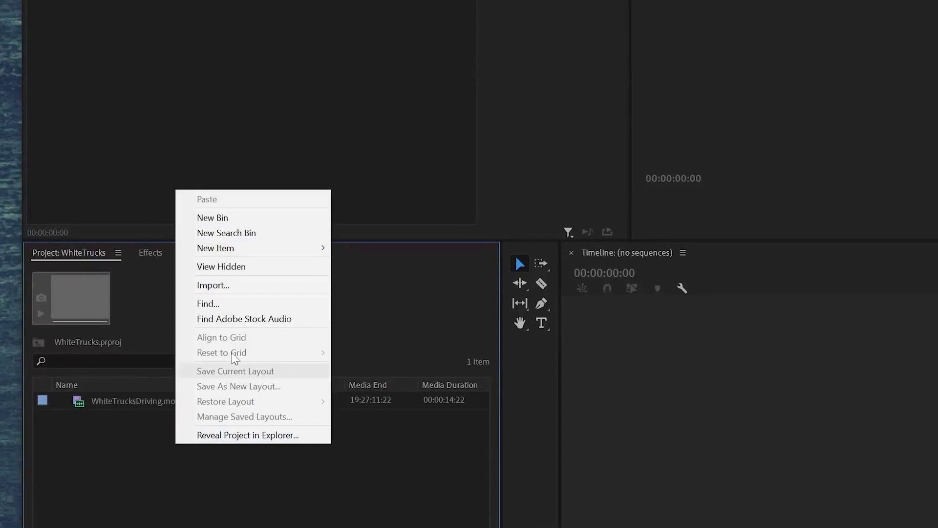
pyautogui.moveTo(275, 243)
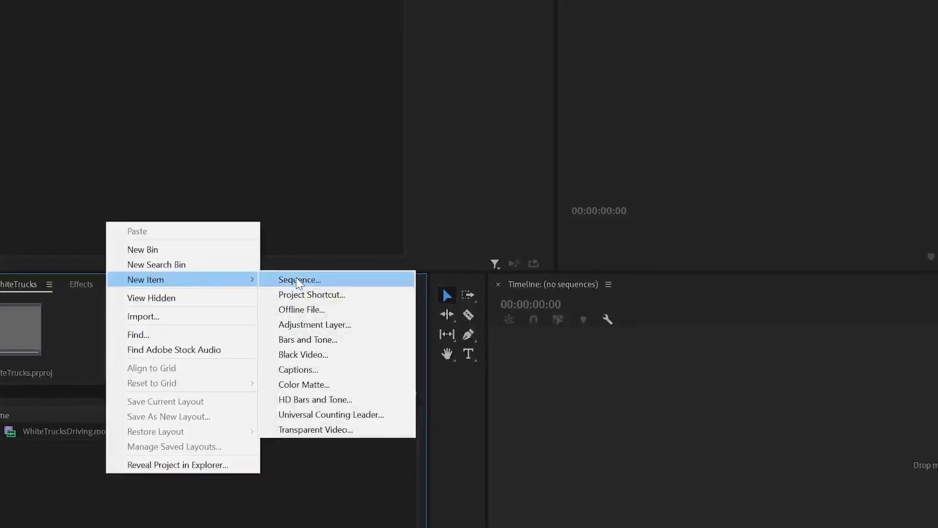
pyautogui.click(369, 243)
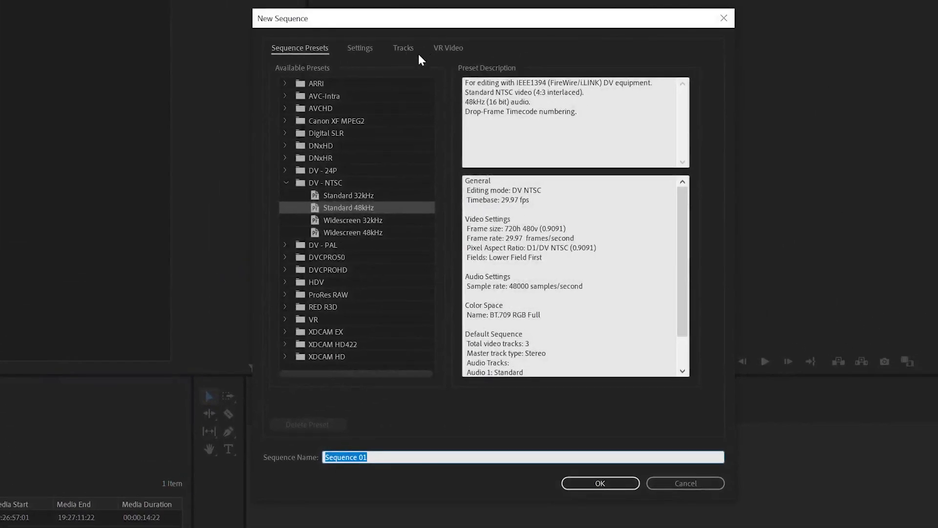
pyautogui.click(336, 199)
pyautogui.click(339, 203)
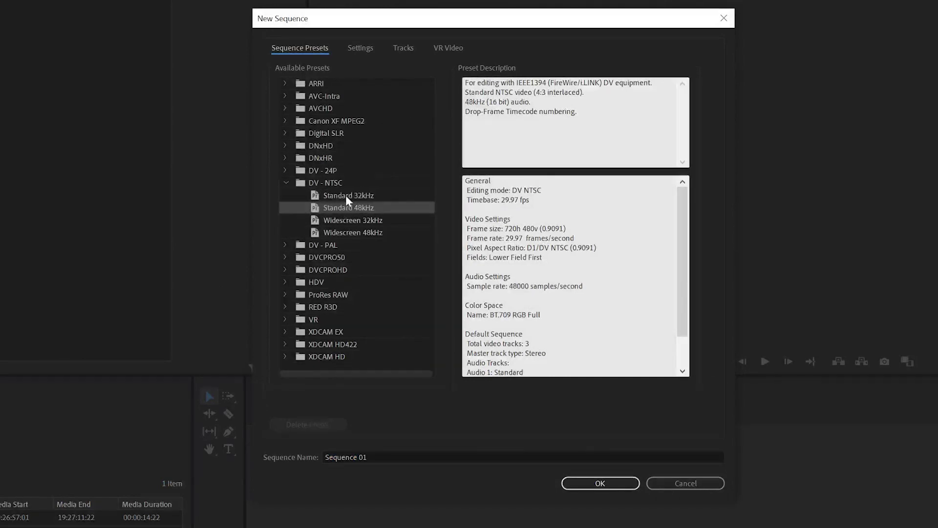
pyautogui.click(345, 195)
pyautogui.click(349, 218)
pyautogui.click(600, 483)
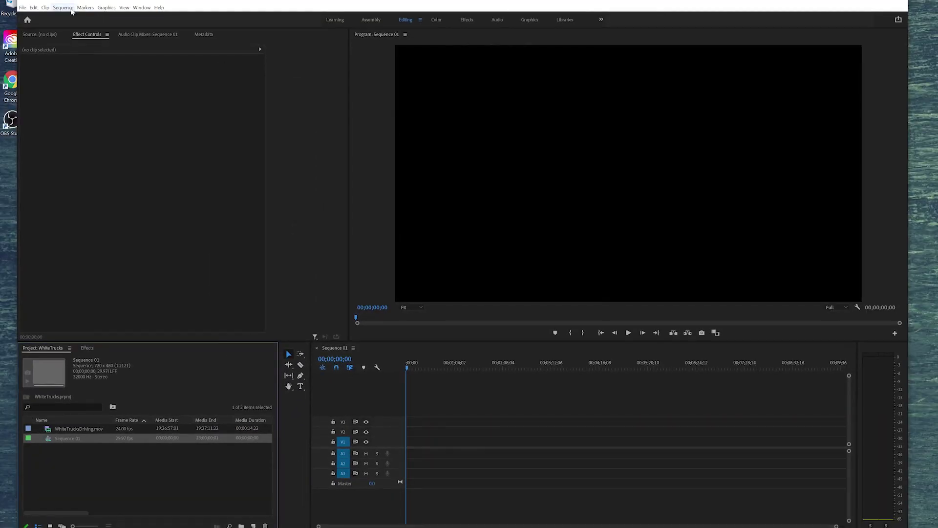
# - Dismiss the stray menus and select Sequence 01 in the Project panel
pyautogui.click(64, 8)
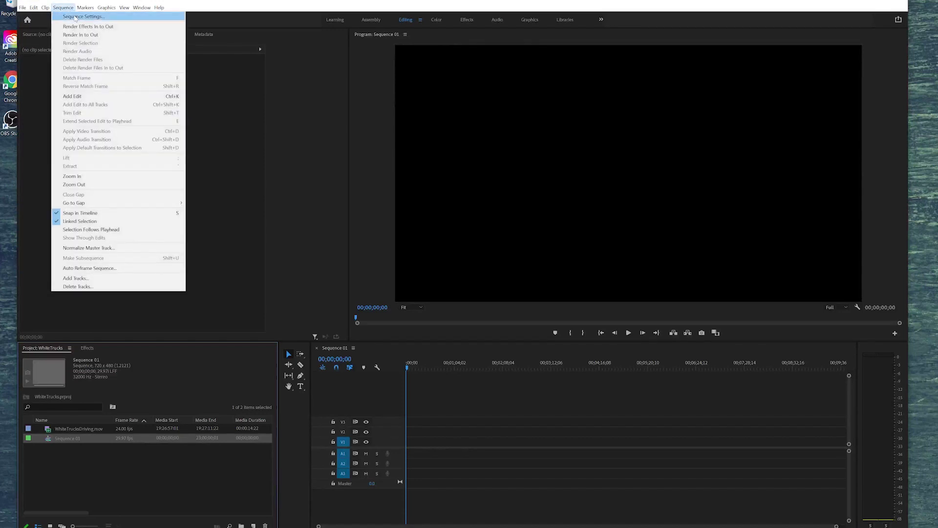
pyautogui.press('Escape')
pyautogui.rightClick(68, 148)
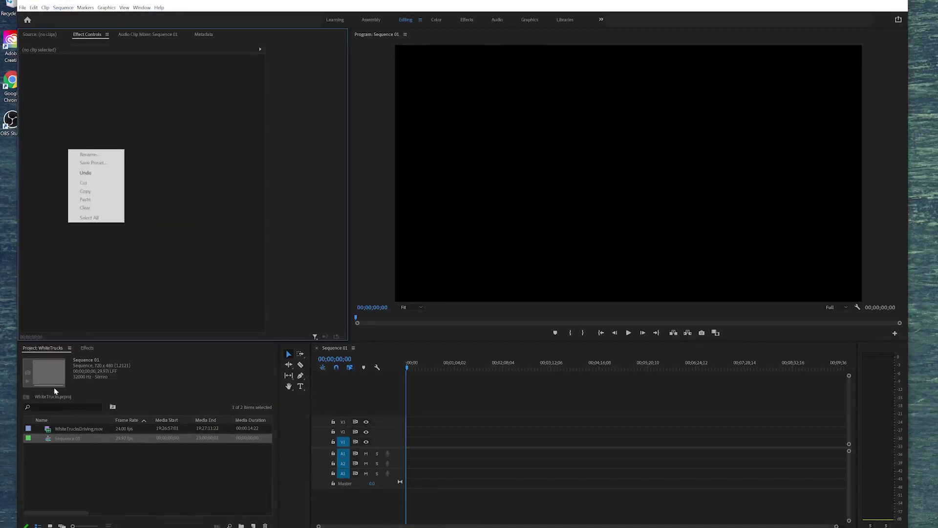
pyautogui.click(76, 469)
pyautogui.click(63, 438)
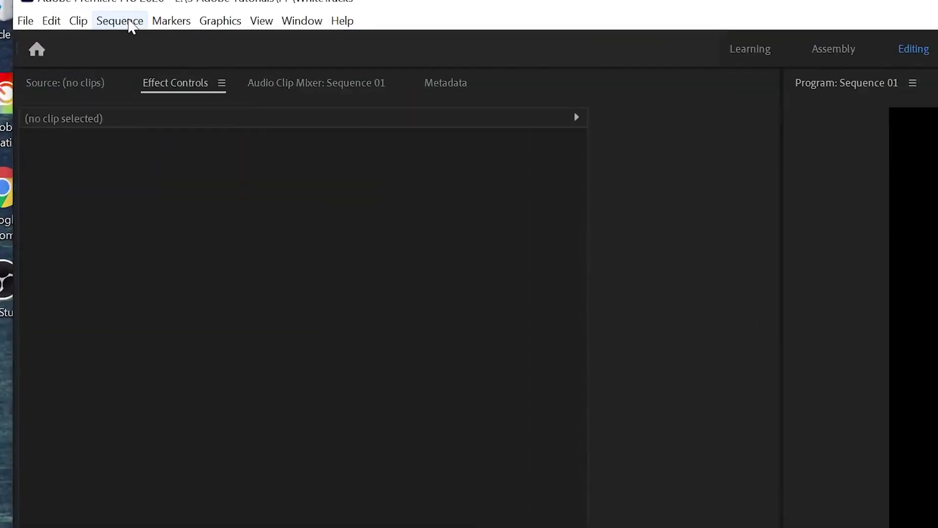
# - In Sequence 01's settings, set Custom editing mode with a 23.976 fps timebase
pyautogui.click(66, 7)
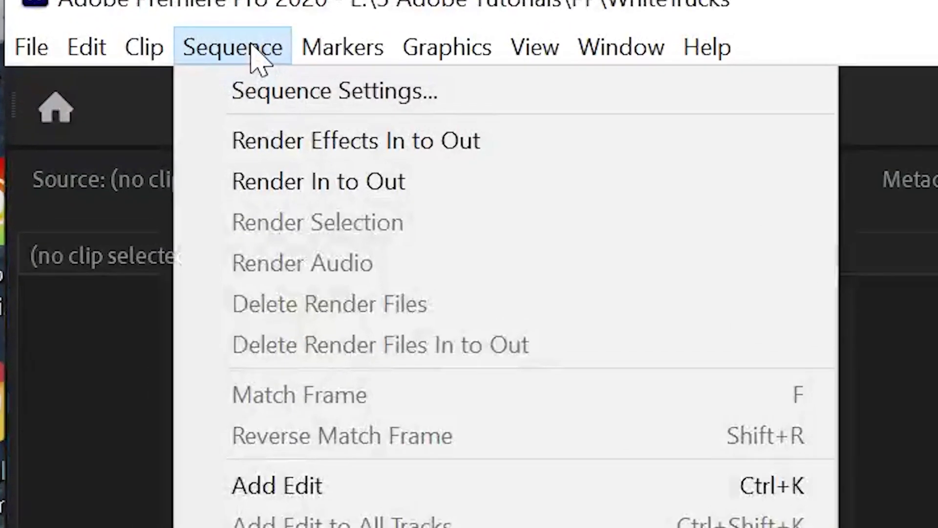
pyautogui.click(313, 98)
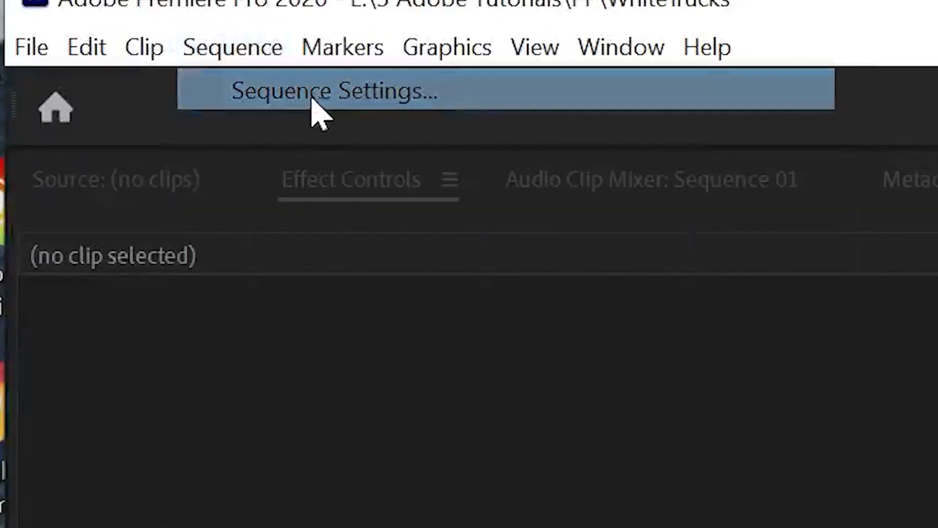
pyautogui.click(640, 147)
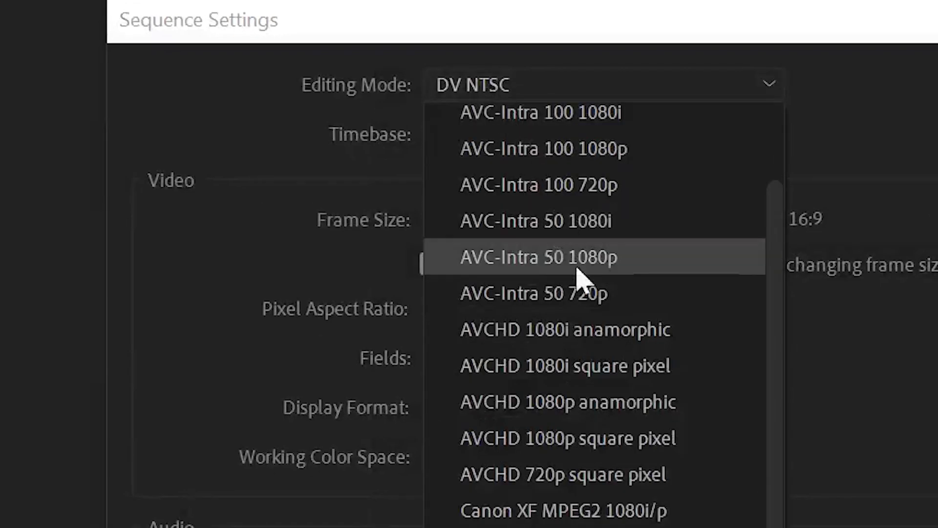
pyautogui.scroll(2, 547, 206)
pyautogui.click(510, 124)
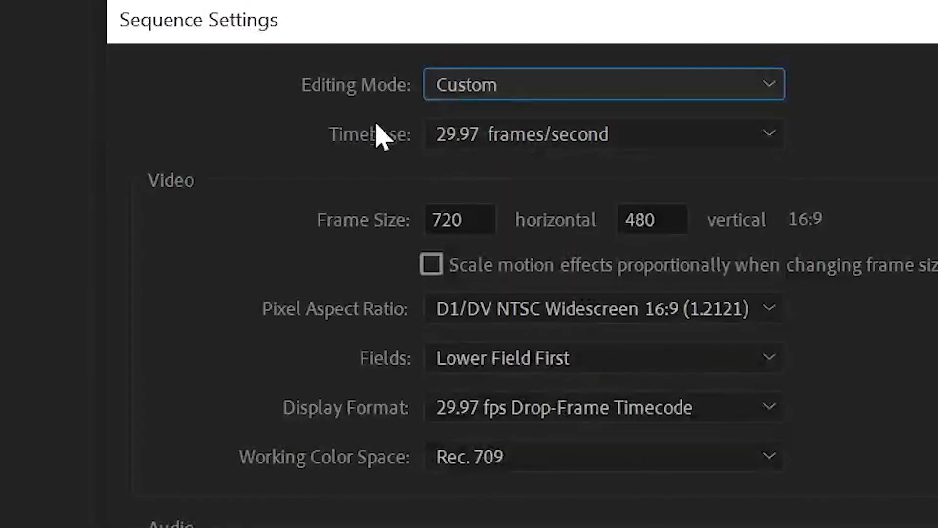
pyautogui.click(457, 136)
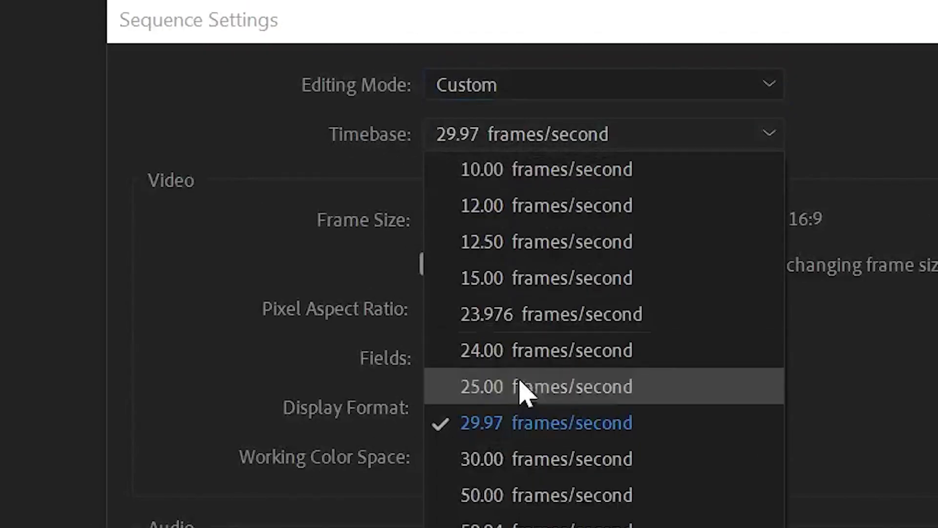
pyautogui.click(519, 320)
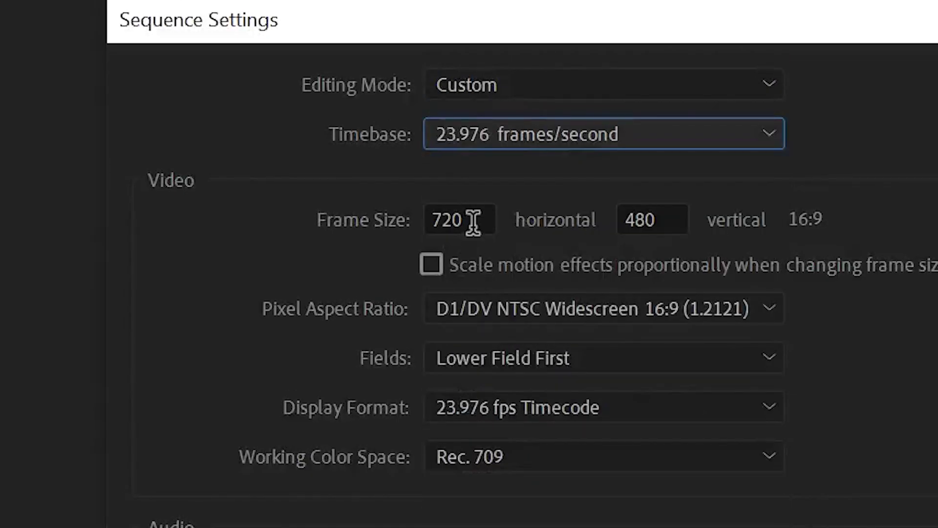
# - Set frame size to 1920 x 1080 with square pixels and no fields, then apply
pyautogui.moveTo(473, 220); pyautogui.dragTo(411, 216)
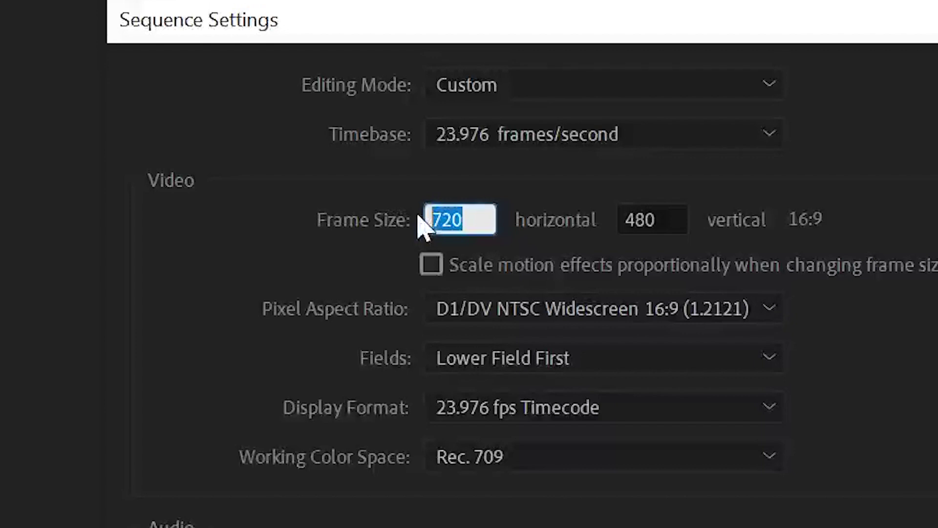
pyautogui.write('1920')
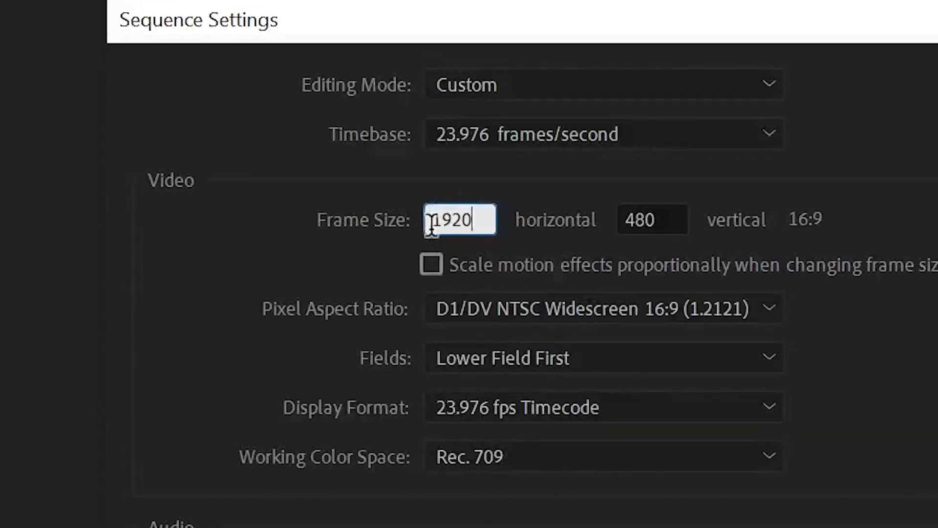
pyautogui.moveTo(662, 218); pyautogui.dragTo(541, 235)
pyautogui.write('1')
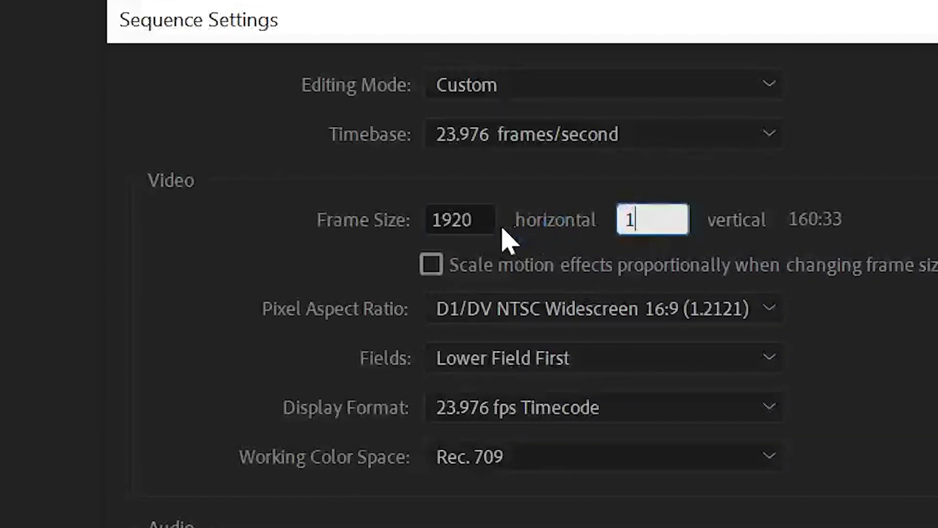
pyautogui.write('080')
pyautogui.click(391, 230)
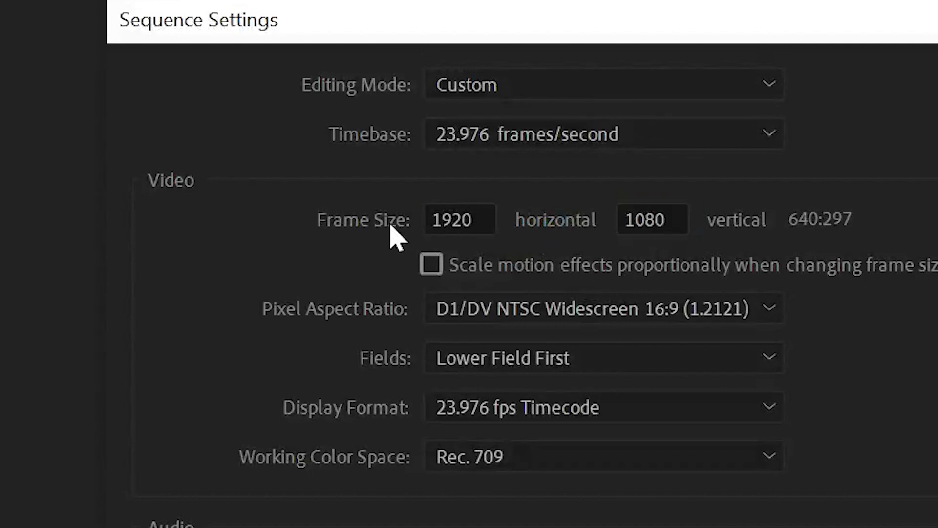
pyautogui.click(470, 315)
pyautogui.click(504, 355)
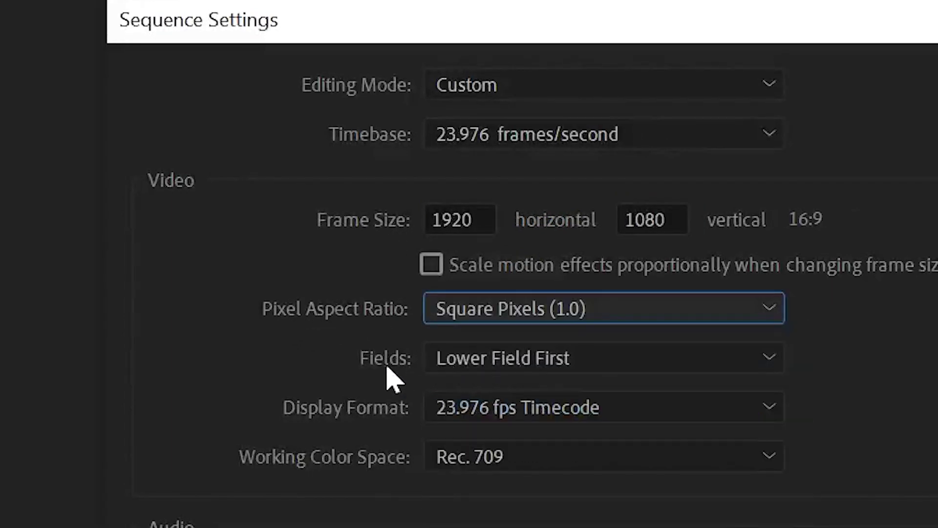
pyautogui.click(495, 365)
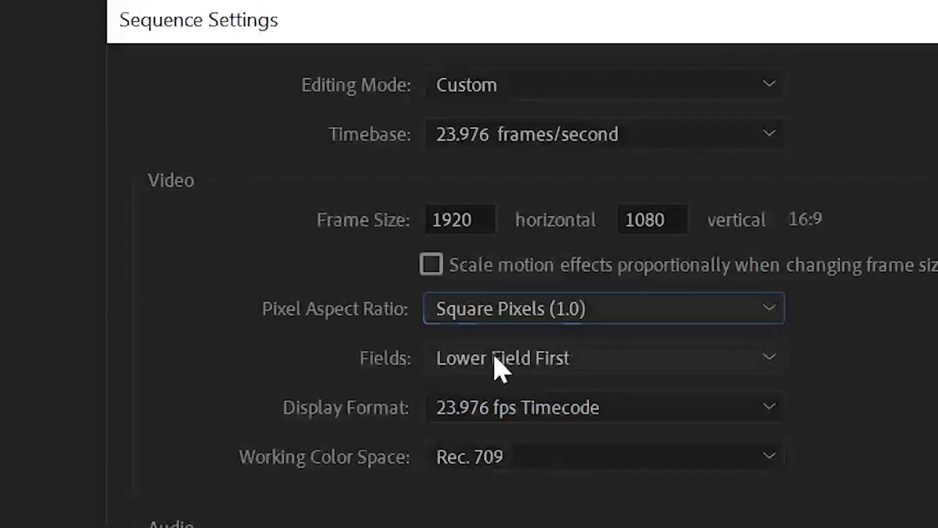
pyautogui.click(515, 406)
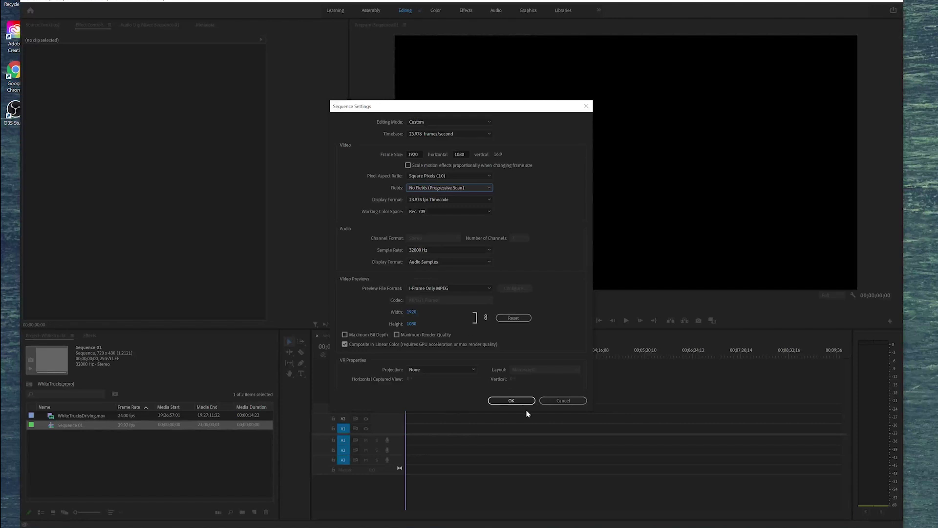
pyautogui.click(524, 402)
pyautogui.moveTo(422, 350); pyautogui.dragTo(432, 350)
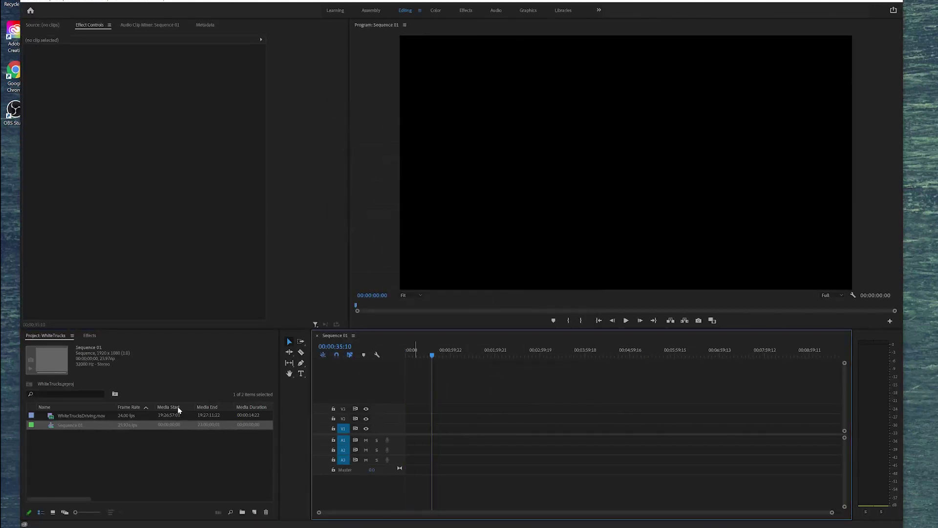
# - Place WhiteTrucksDriving.mov on the timeline, keeping the existing sequence settings
pyautogui.moveTo(53, 419); pyautogui.dragTo(429, 433)
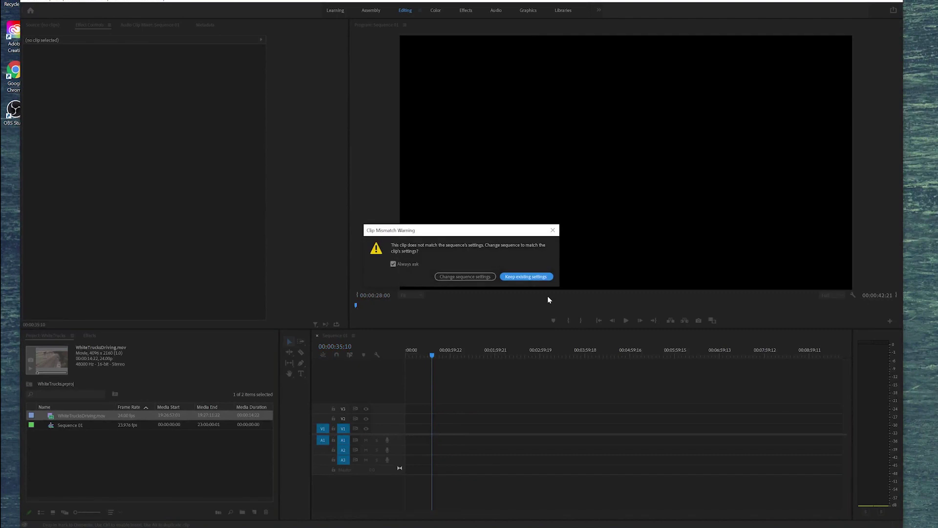
pyautogui.click(532, 276)
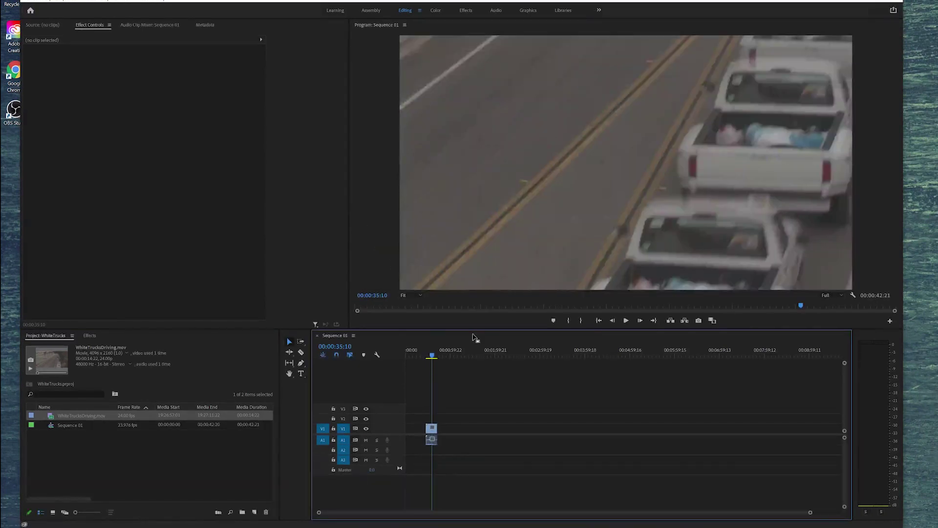
pyautogui.click(431, 356)
pyautogui.moveTo(432, 357); pyautogui.dragTo(431, 356)
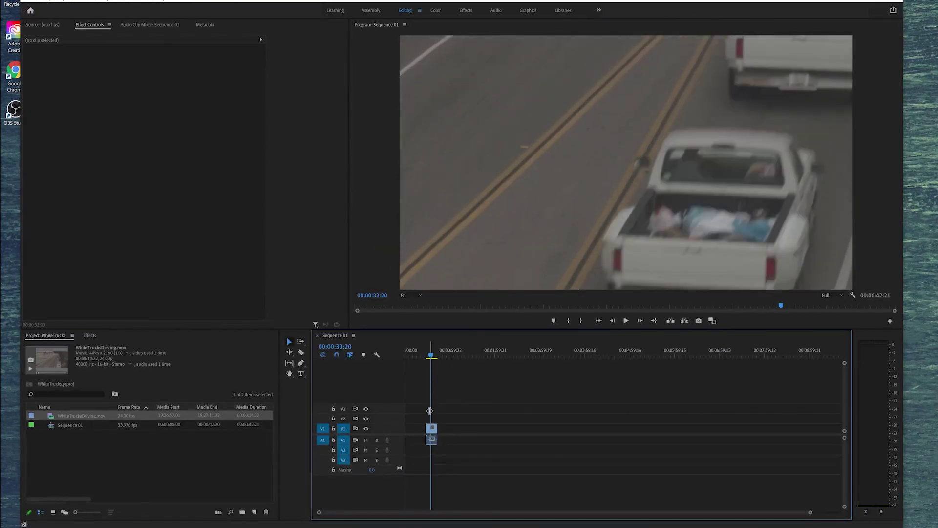
# - Scale the truck clip down to about 53 in Effect Controls
pyautogui.click(430, 425)
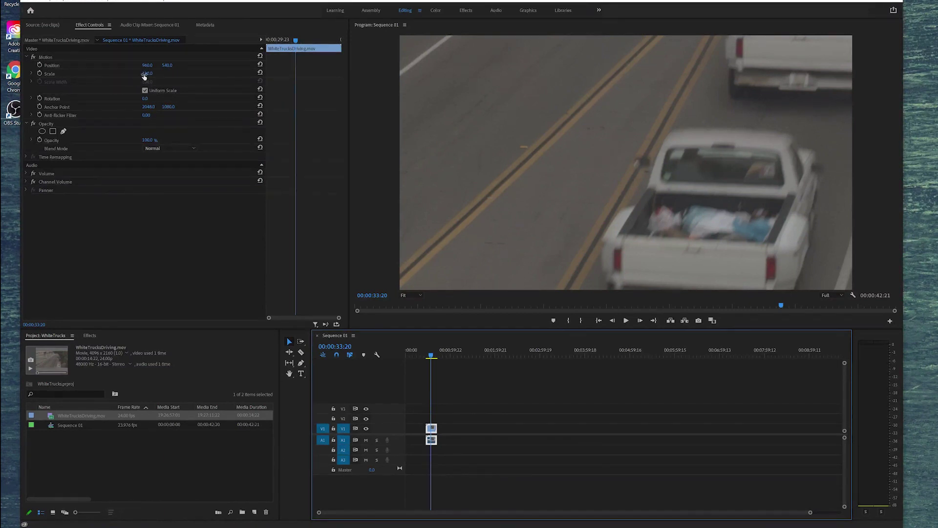
pyautogui.moveTo(144, 73)
pyautogui.mouseDown()
pyautogui.moveTo(115, 74)
pyautogui.moveTo(157, 73)
pyautogui.mouseUp()
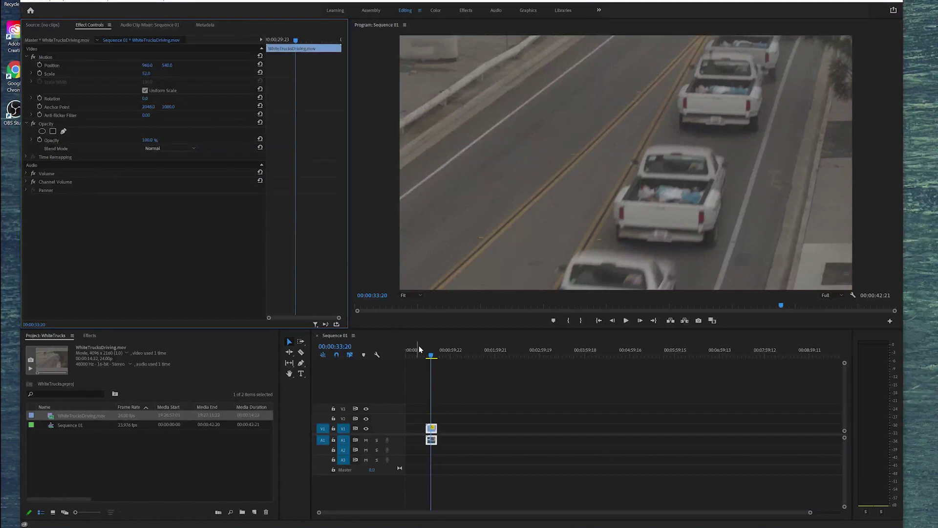
pyautogui.moveTo(432, 356); pyautogui.dragTo(433, 359)
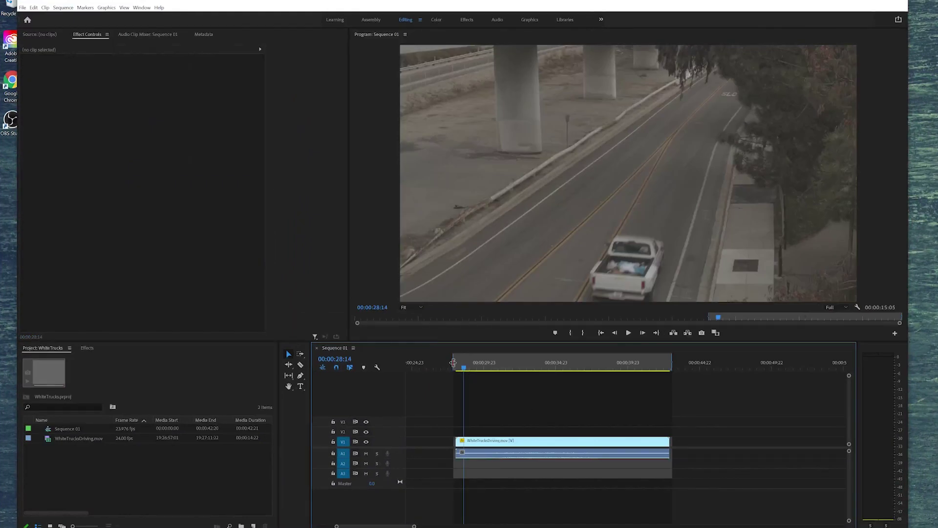
# - Trim the work area to 14:21, render In to Out, and review before switching to Color
pyautogui.moveTo(454, 362); pyautogui.dragTo(455, 362)
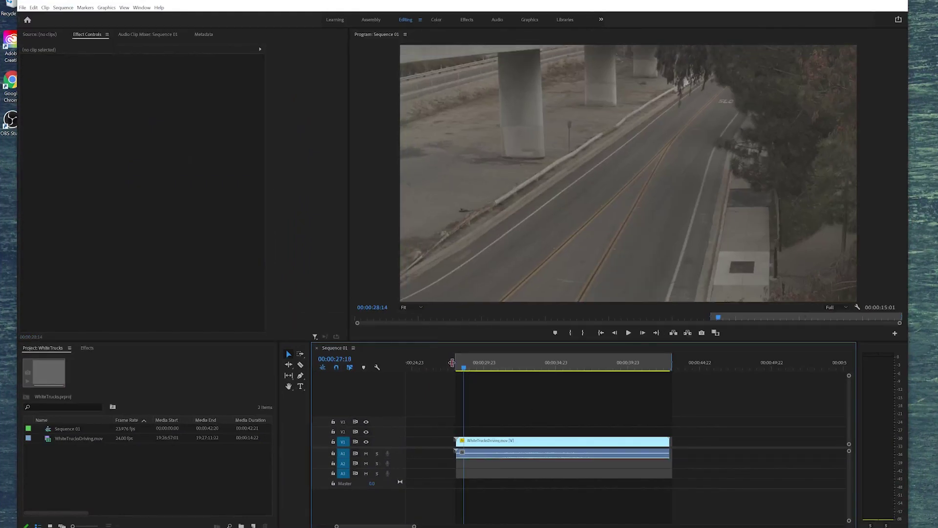
pyautogui.moveTo(672, 361); pyautogui.dragTo(669, 362)
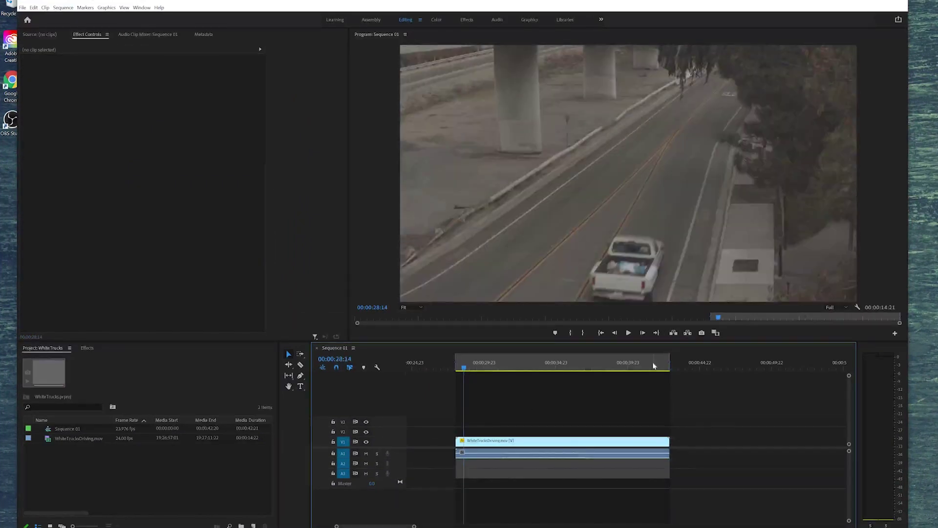
pyautogui.click(63, 7)
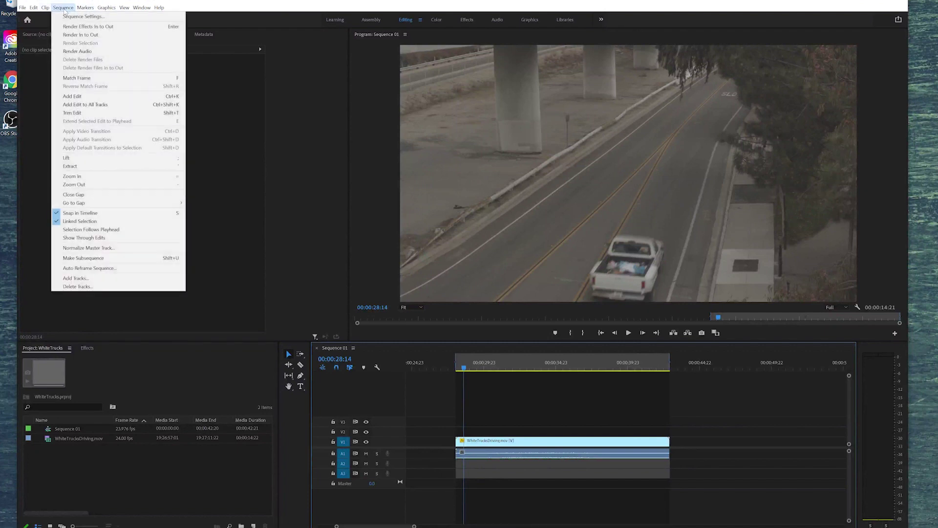
pyautogui.click(74, 35)
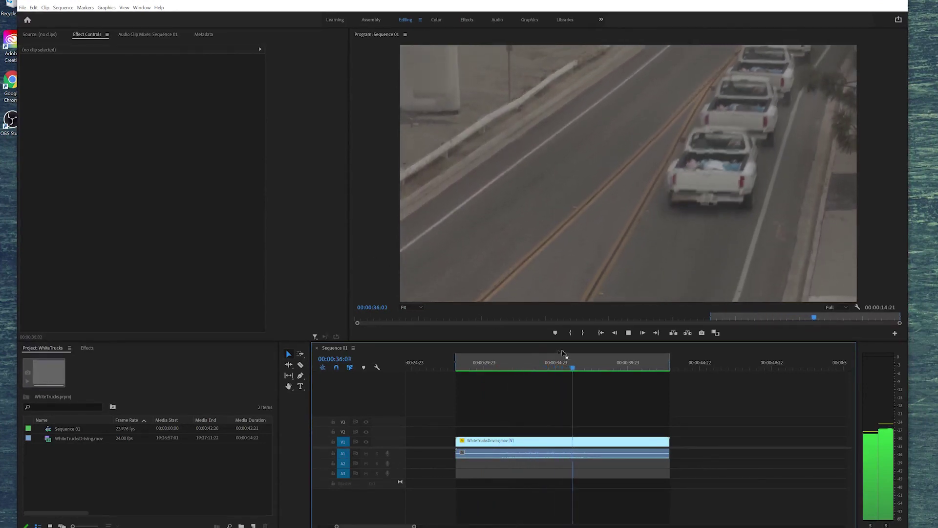
pyautogui.moveTo(565, 362); pyautogui.dragTo(467, 362)
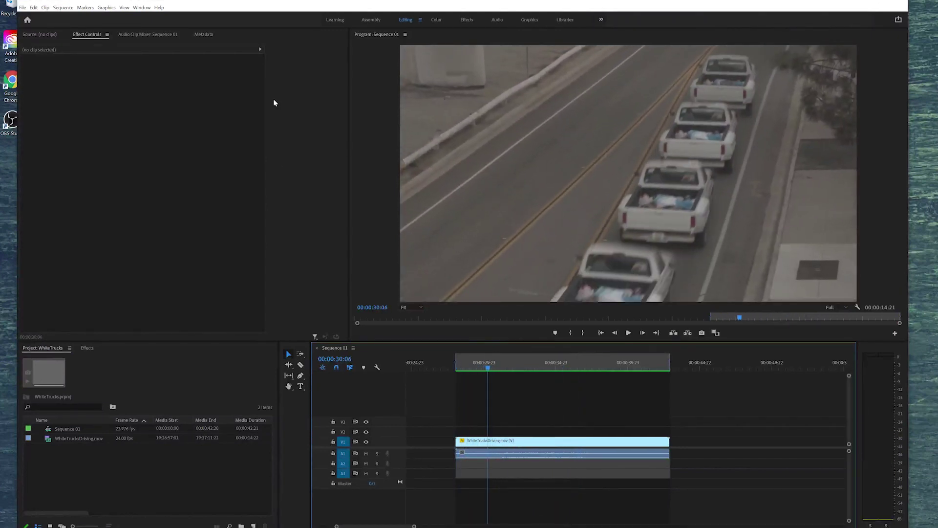
pyautogui.click(436, 19)
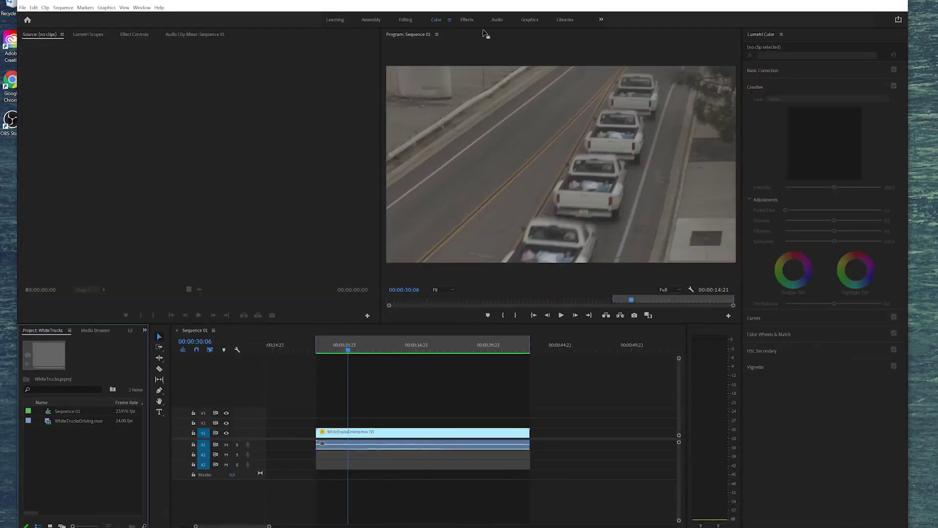
# - Widen the Premiere window, select the truck clip, and show Lumetri Basic Correction beside the waveform scope
pyautogui.moveTo(907, 91); pyautogui.dragTo(937, 91)
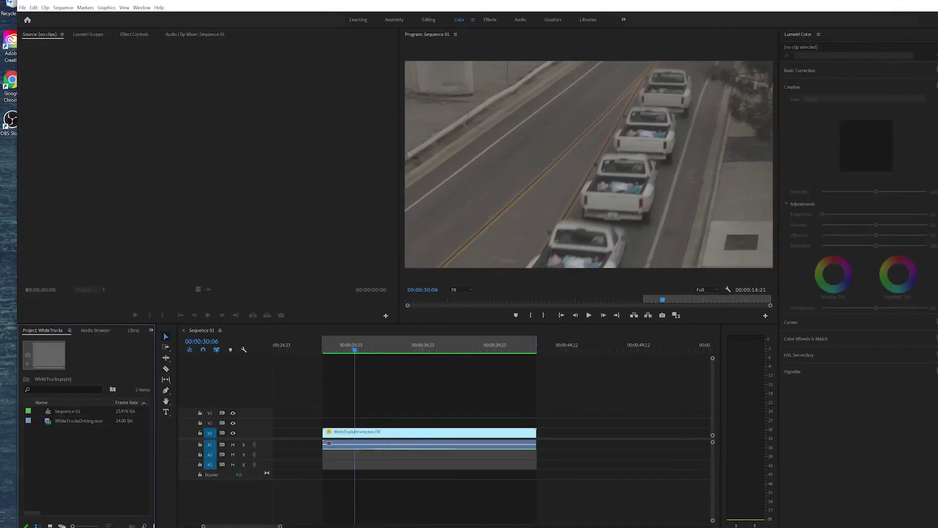
pyautogui.click(804, 38)
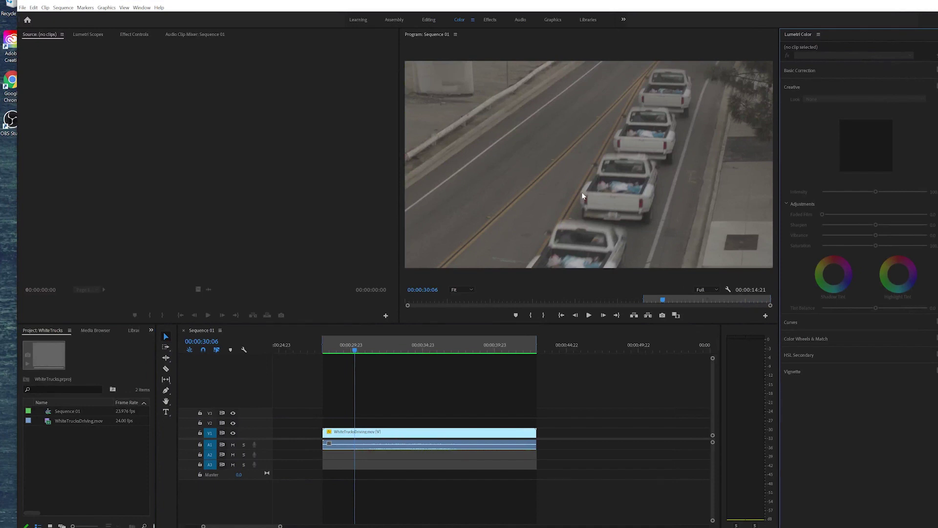
pyautogui.click(374, 434)
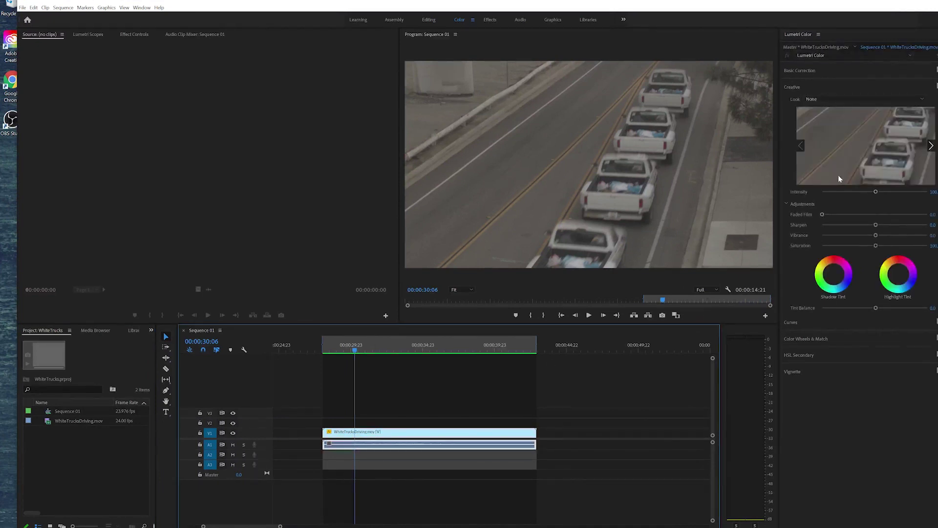
pyautogui.click(798, 75)
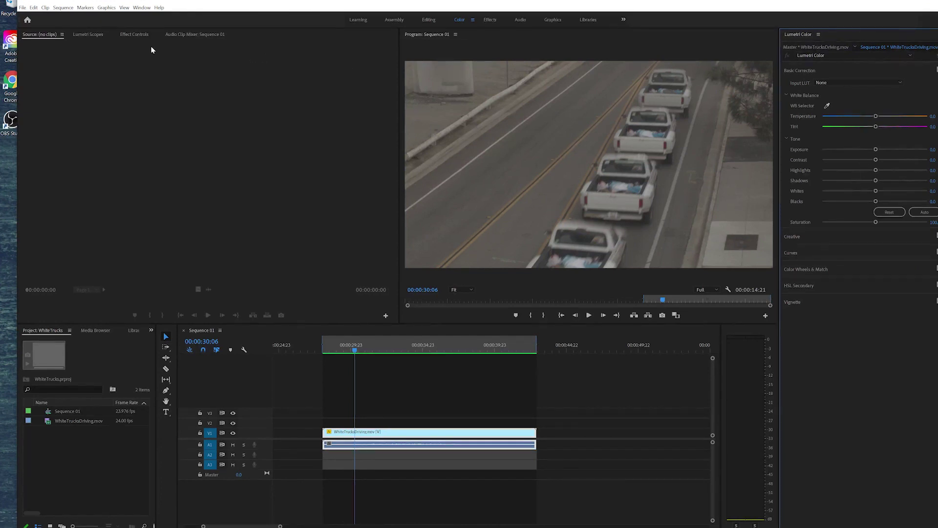
pyautogui.click(90, 35)
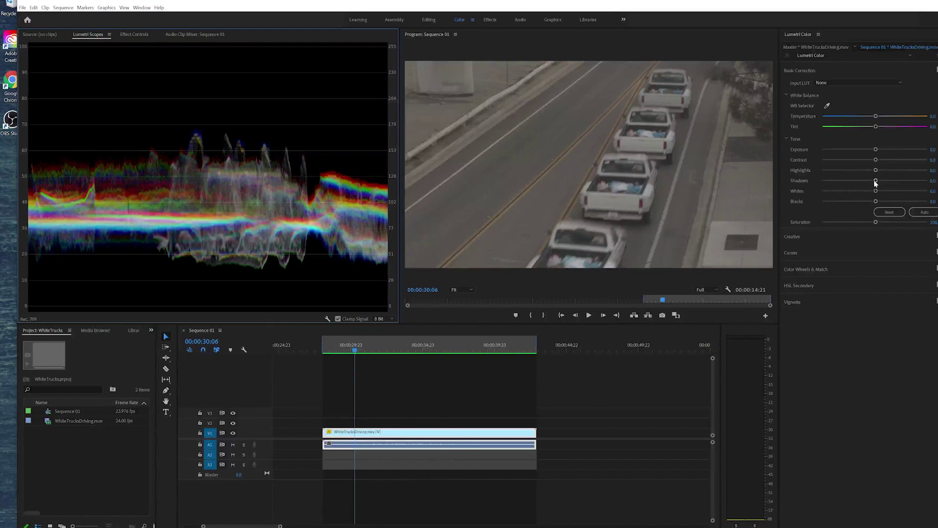
# - In Basic Correction, pull Shadows below -100 and raise Highlights to 150
pyautogui.moveTo(876, 183); pyautogui.dragTo(795, 183)
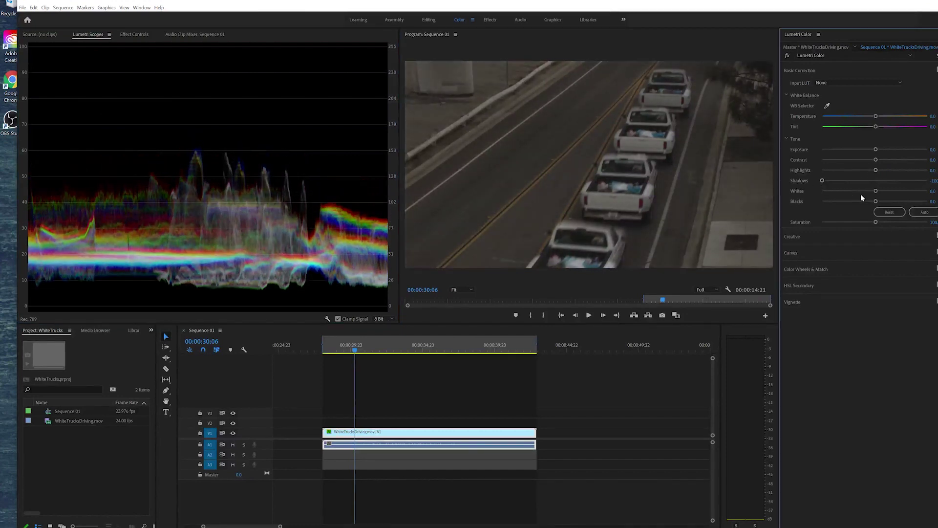
pyautogui.moveTo(875, 170); pyautogui.dragTo(929, 170)
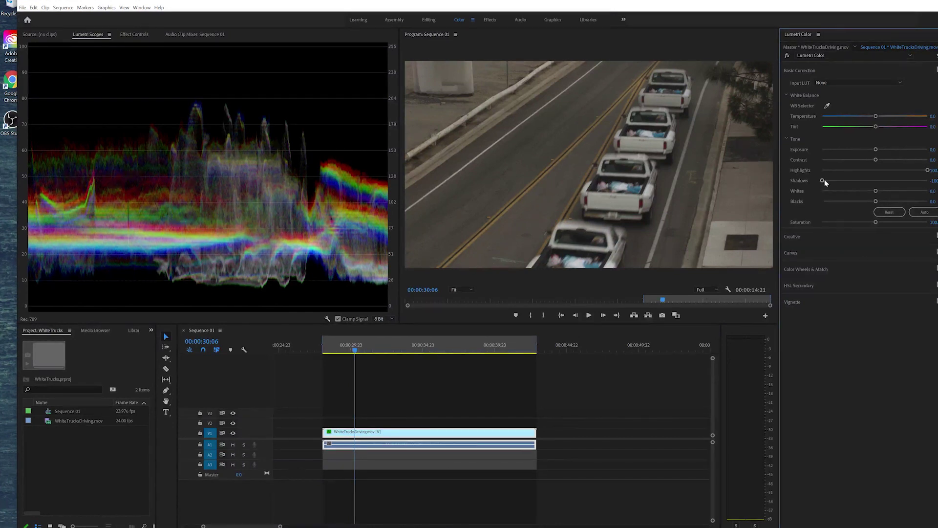
pyautogui.moveTo(933, 180); pyautogui.dragTo(919, 180)
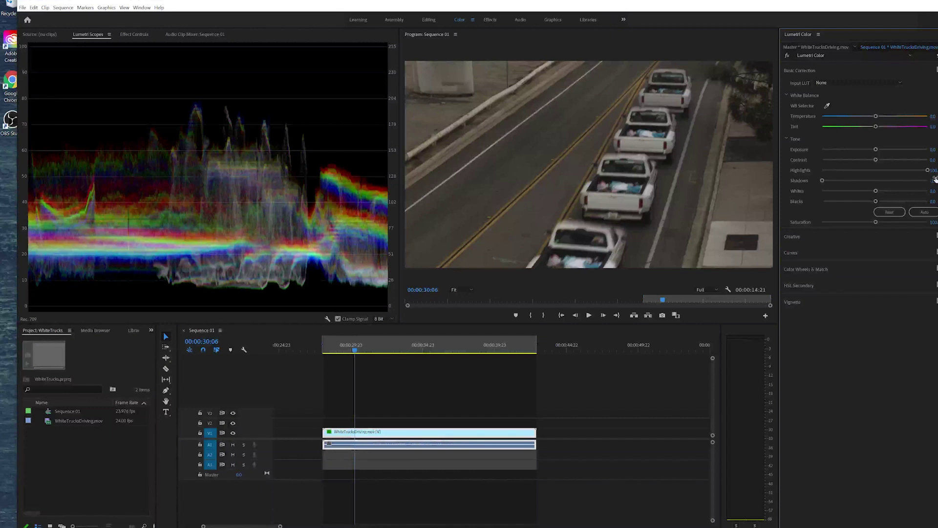
pyautogui.moveTo(933, 170); pyautogui.dragTo(937, 170)
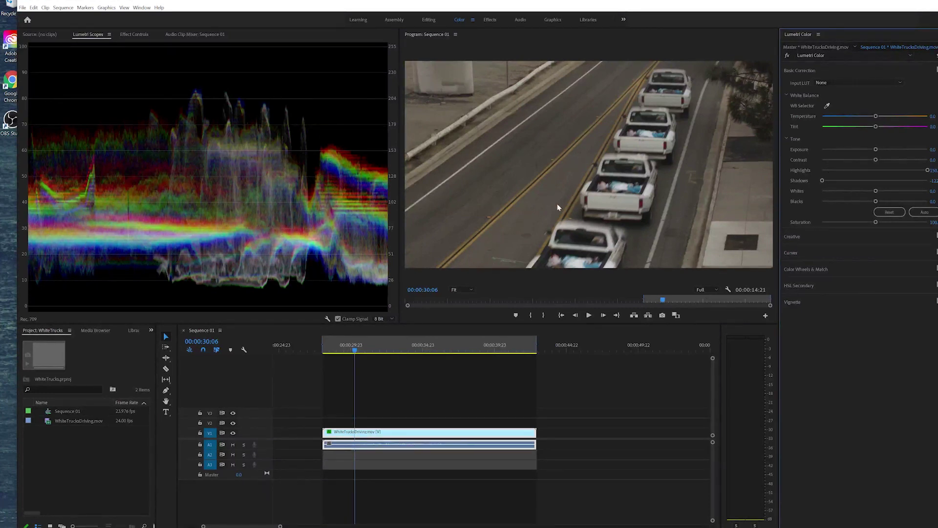
# - Boost Saturation to about 125 and scrub through the clip to review the grade
pyautogui.moveTo(366, 352); pyautogui.dragTo(349, 348)
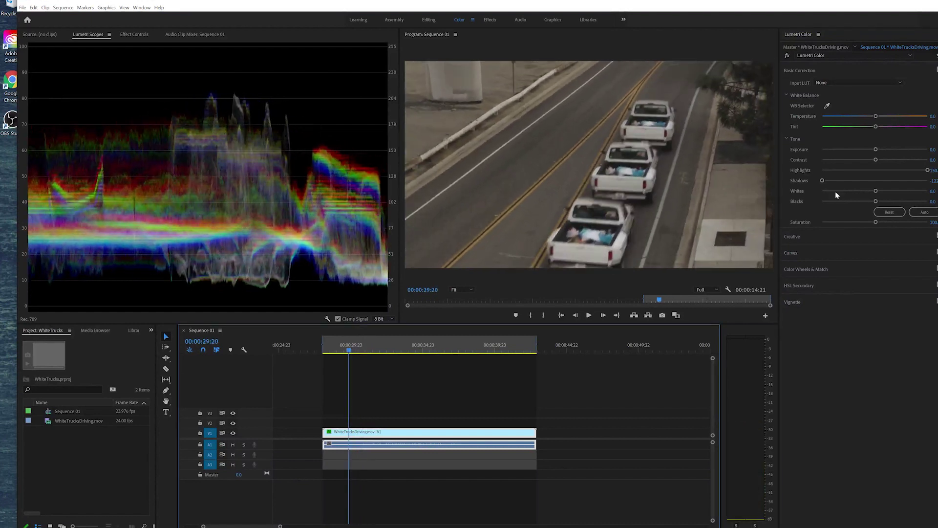
pyautogui.moveTo(877, 223); pyautogui.dragTo(890, 224)
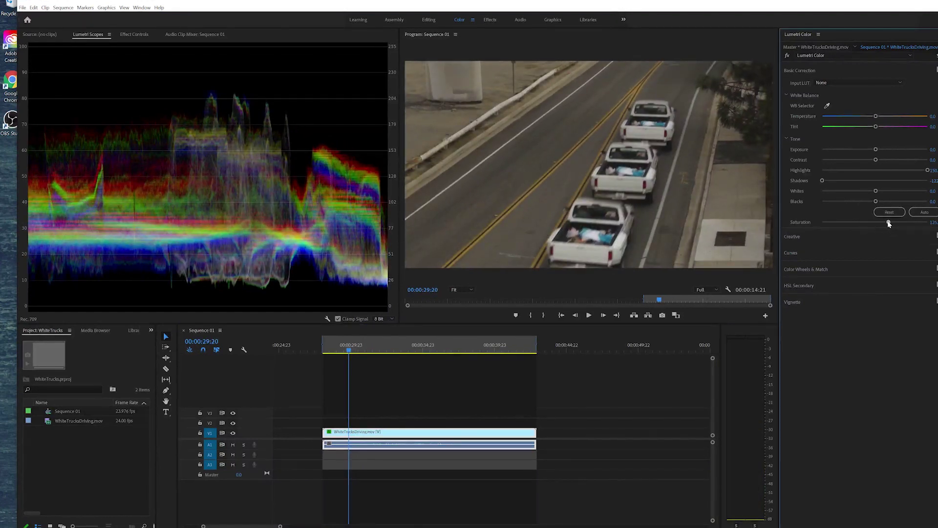
pyautogui.moveTo(361, 348); pyautogui.dragTo(383, 350)
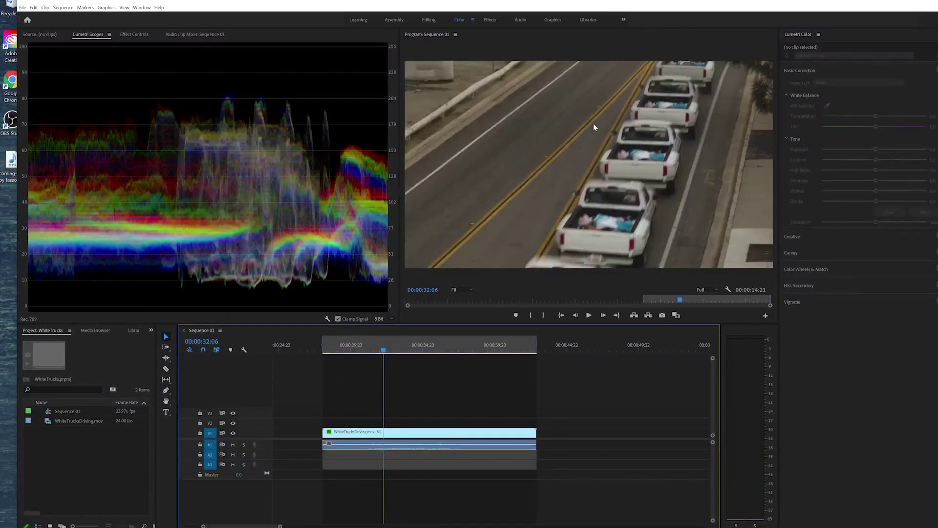
pyautogui.rightClick(69, 442)
# - Import the coming-home music MP3 from the Desktop into the project
pyautogui.click(113, 357)
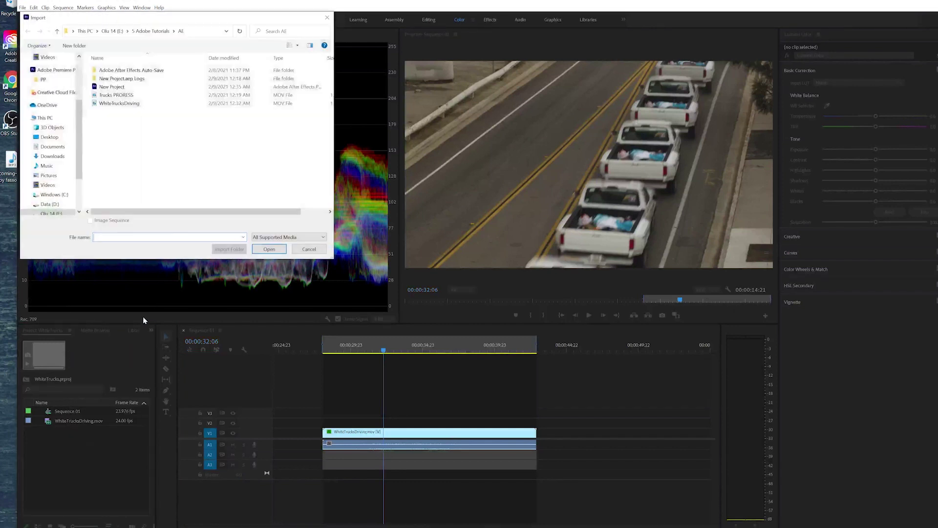
pyautogui.click(53, 147)
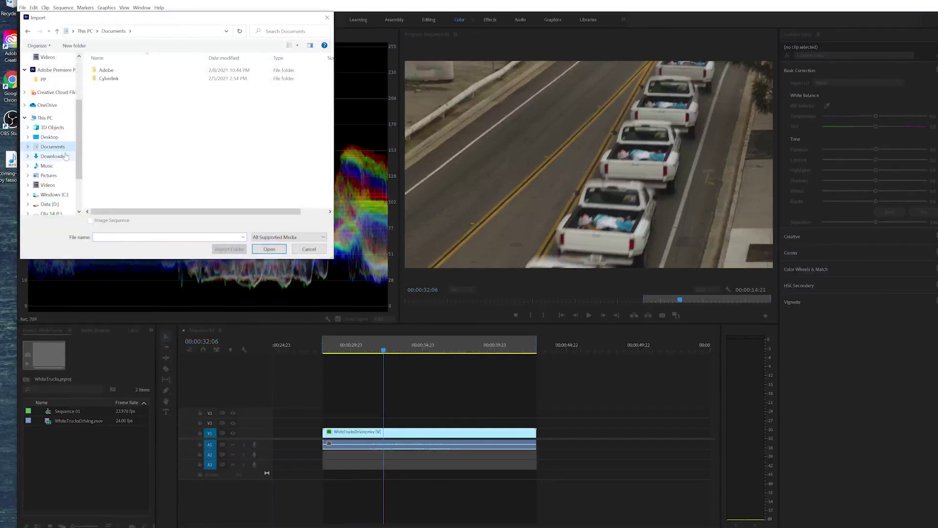
pyautogui.click(56, 157)
pyautogui.click(51, 137)
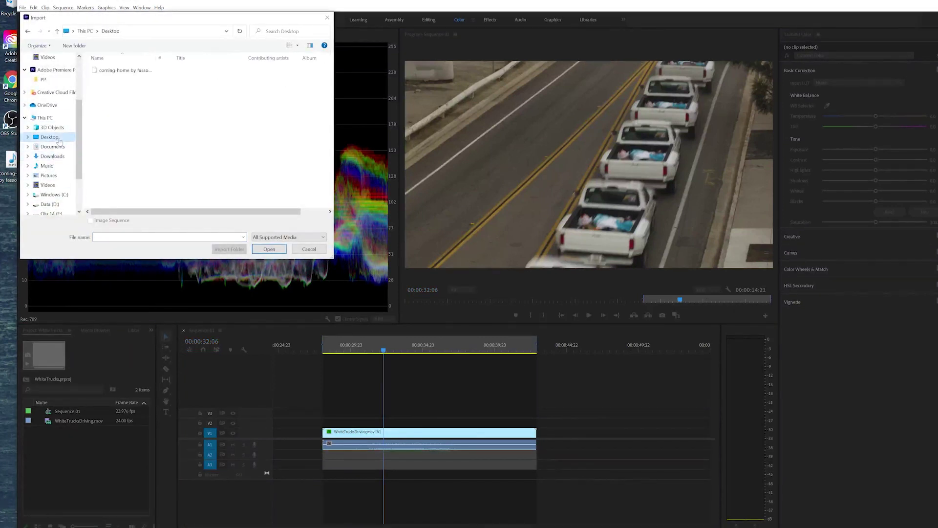
pyautogui.doubleClick(122, 72)
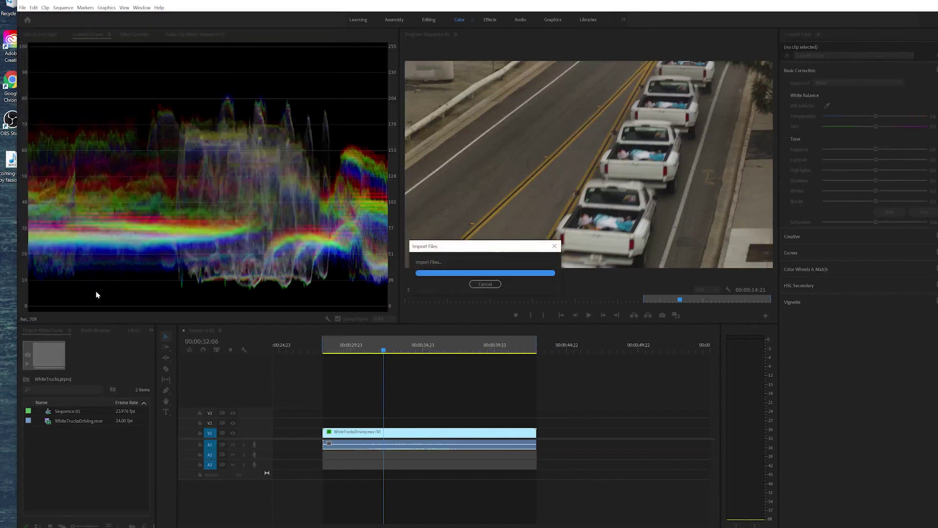
# - In the Source monitor, mark an In and Out excerpt of the music starting near 14;24
pyautogui.doubleClick(49, 431)
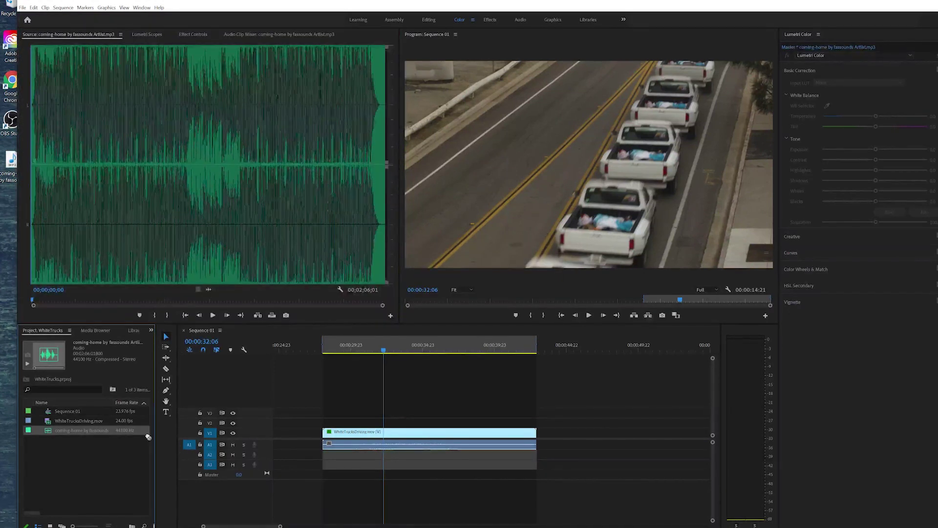
pyautogui.moveTo(49, 432); pyautogui.dragTo(48, 459)
pyautogui.click(69, 300)
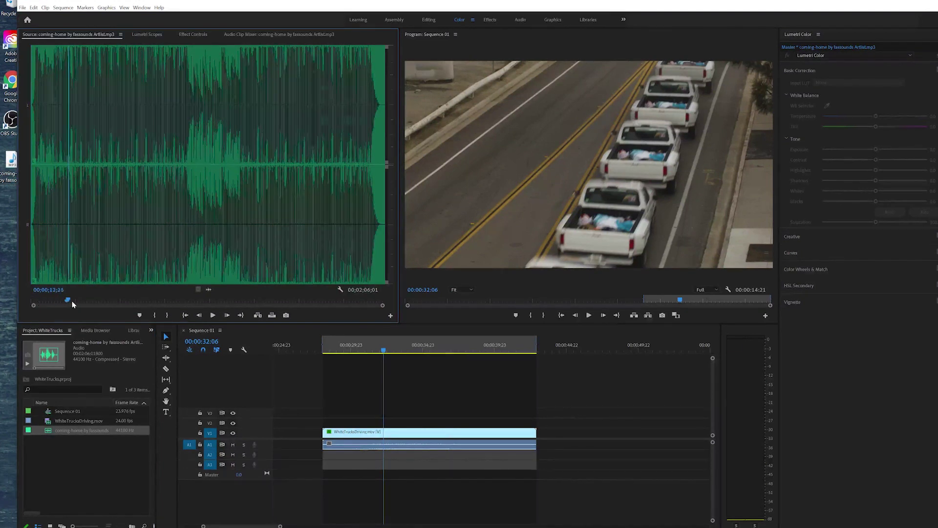
pyautogui.press('space')
pyautogui.press('i')
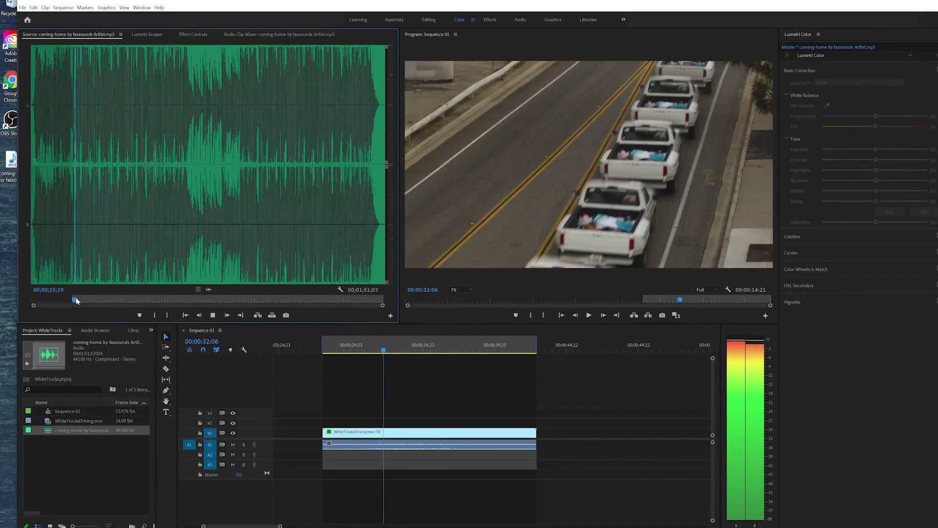
pyautogui.press('space')
pyautogui.press('o')
# - Add the marked music excerpt to track A2 and trim it to end with the video
pyautogui.moveTo(209, 289); pyautogui.dragTo(536, 455)
pyautogui.click(330, 351)
pyautogui.moveTo(331, 352); pyautogui.dragTo(324, 352)
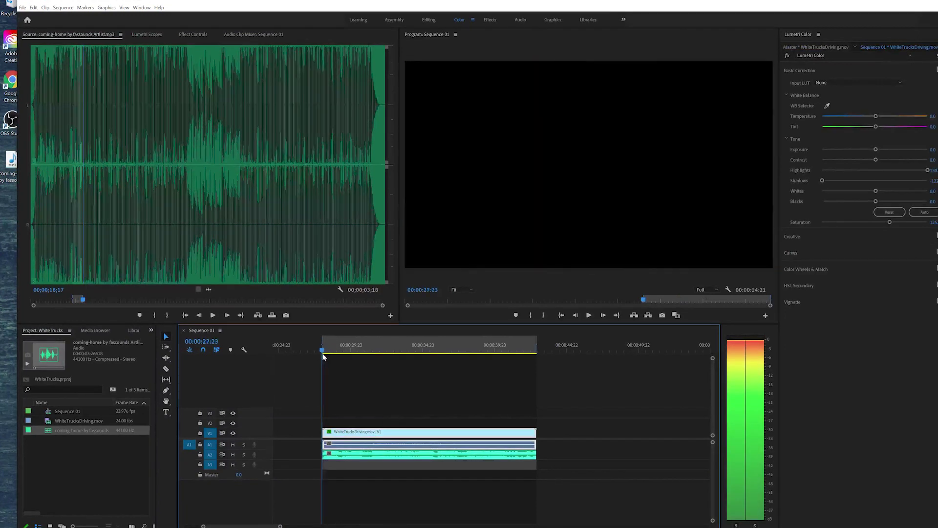
# - Play the sequence with the music, then select the coming-home music clip on A2 alone
pyautogui.press('space')
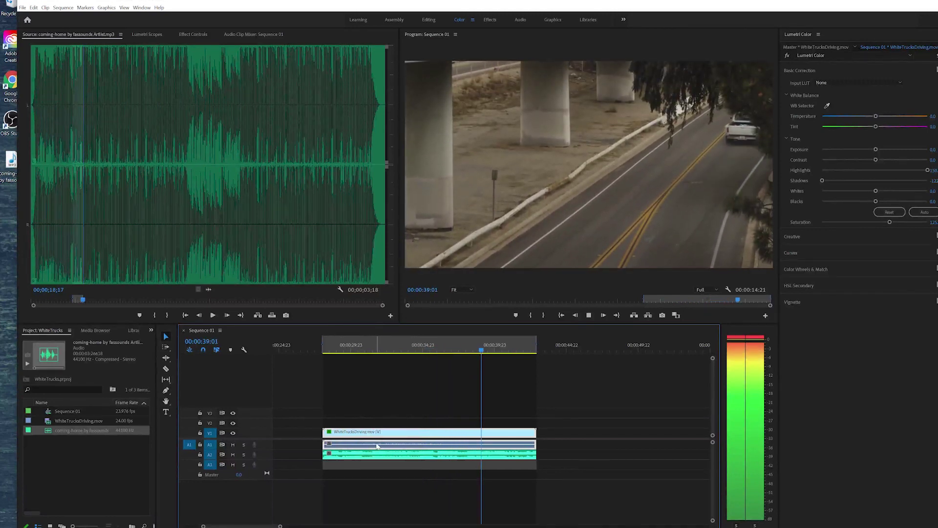
pyautogui.press('space')
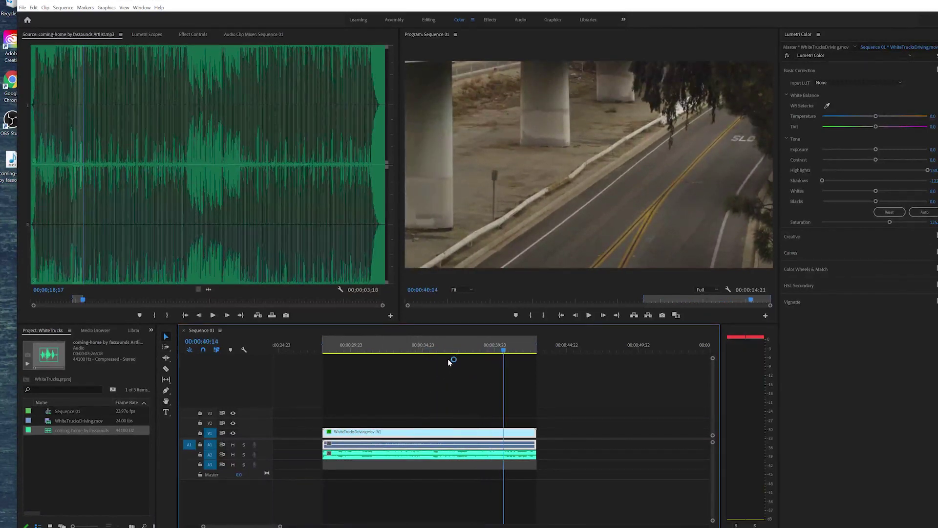
pyautogui.moveTo(504, 348); pyautogui.dragTo(459, 351)
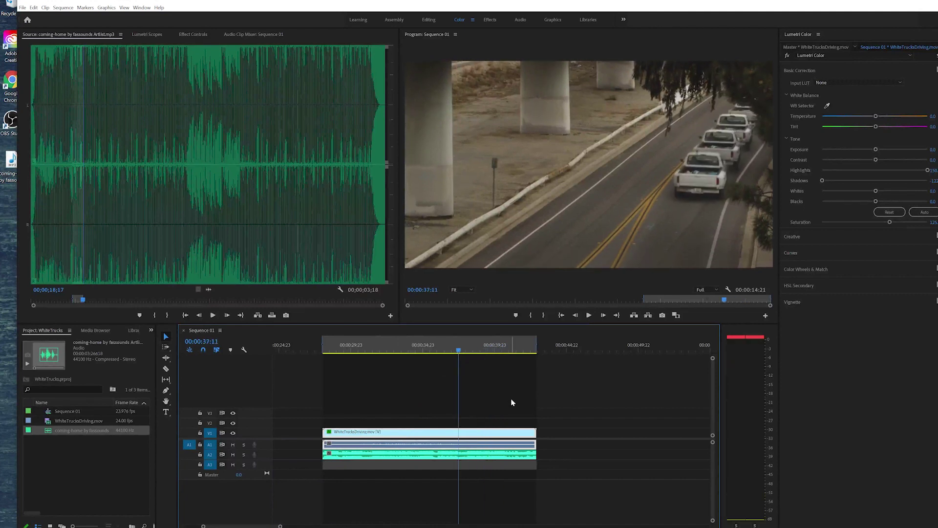
pyautogui.moveTo(511, 398); pyautogui.dragTo(459, 432)
pyautogui.click(404, 453)
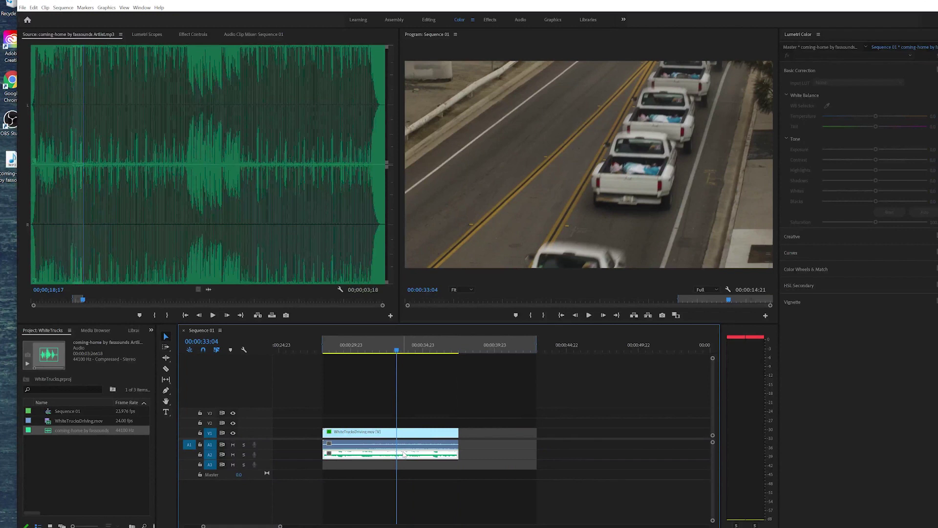
# - Lower the music clip's Volume Level to -3 dB and shorten the work area to the clip end
pyautogui.click(191, 34)
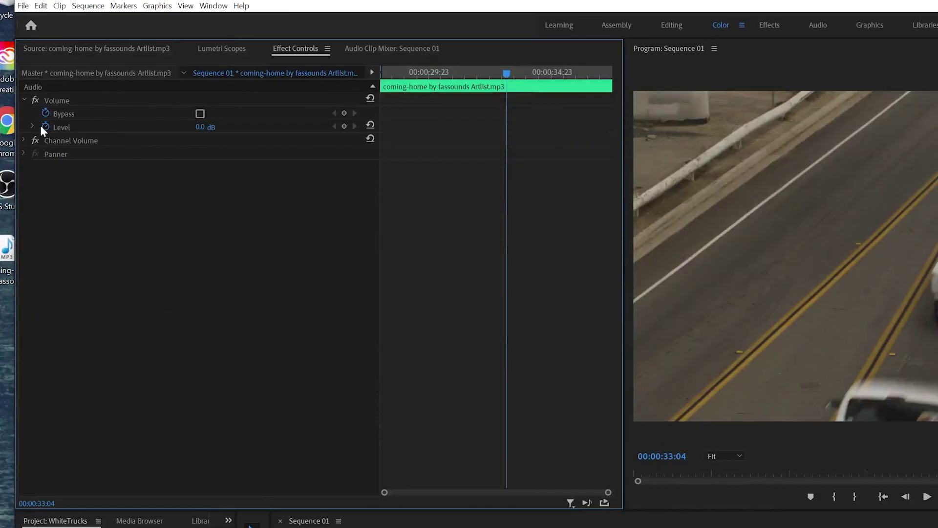
pyautogui.click(55, 86)
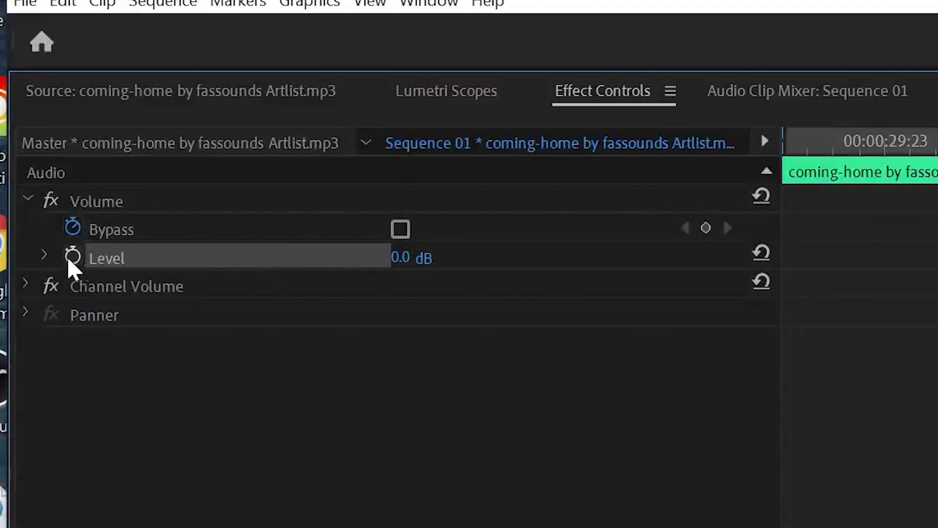
pyautogui.click(407, 254)
pyautogui.write('-3')
pyautogui.press('Return')
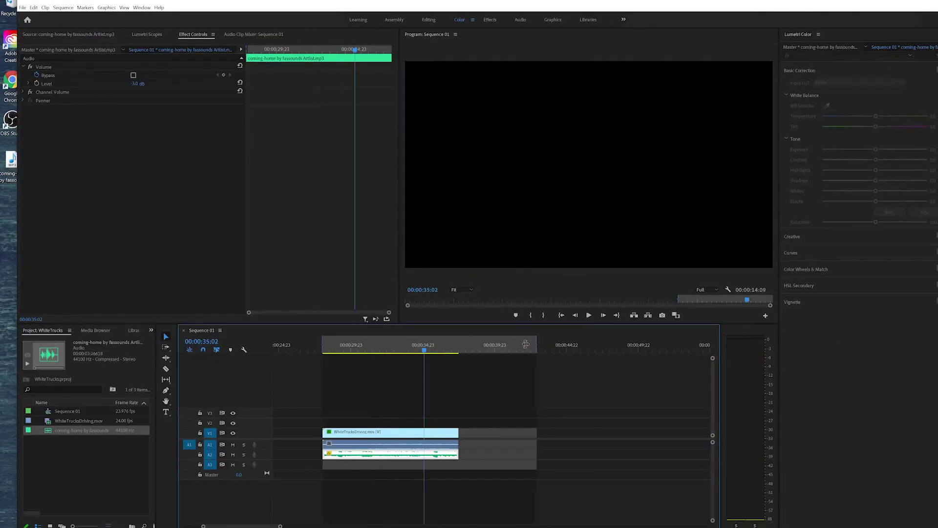
pyautogui.moveTo(525, 344); pyautogui.dragTo(459, 344)
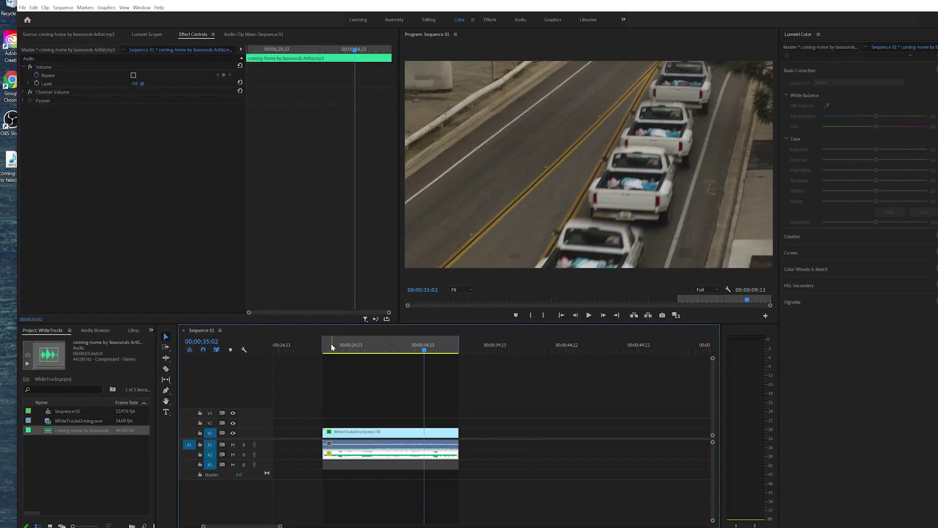
# - Align the 9:11 work area start and end with the clip edges and disable timeline snapping
pyautogui.click(334, 349)
pyautogui.moveTo(322, 343)
pyautogui.mouseDown()
pyautogui.moveTo(302, 343)
pyautogui.moveTo(322, 343)
pyautogui.mouseUp()
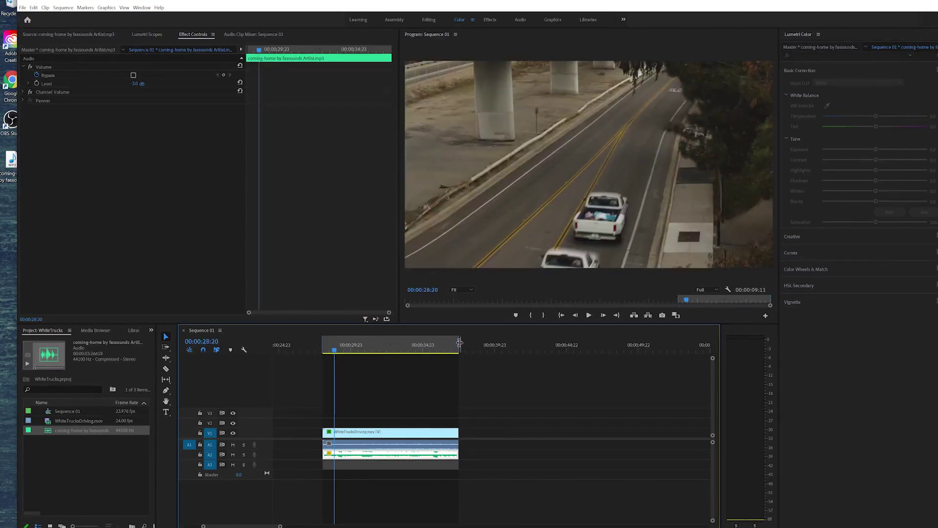
pyautogui.moveTo(460, 342)
pyautogui.mouseDown()
pyautogui.moveTo(482, 343)
pyautogui.moveTo(458, 343)
pyautogui.mouseUp()
pyautogui.click(423, 350)
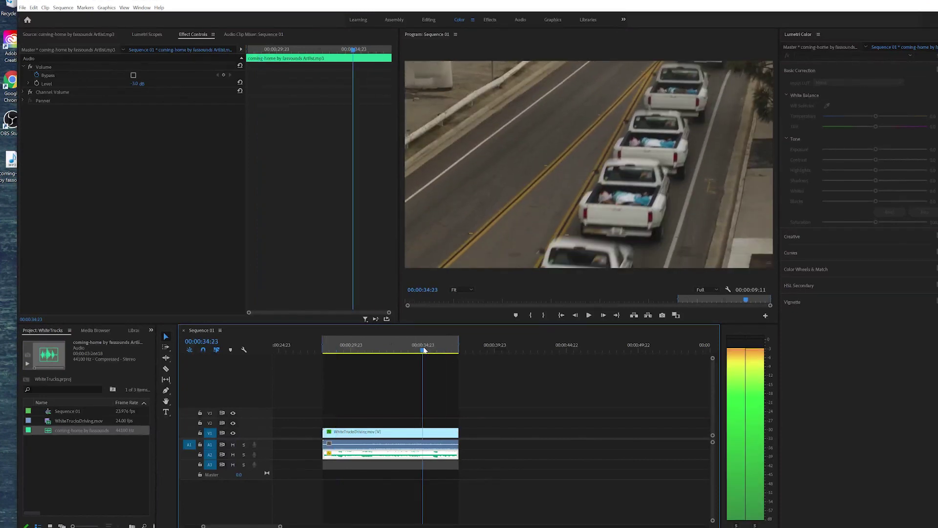
pyautogui.click(203, 351)
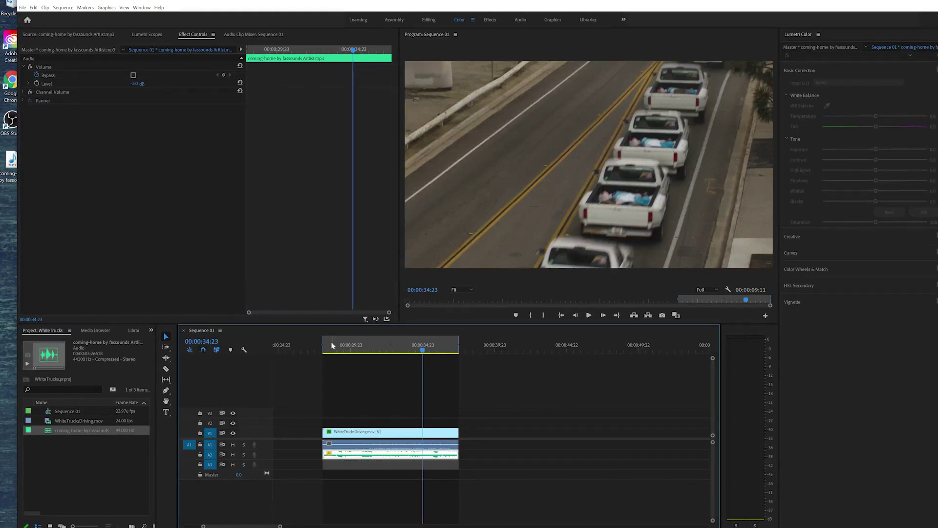
pyautogui.moveTo(323, 345)
pyautogui.mouseDown()
pyautogui.moveTo(308, 344)
pyautogui.moveTo(322, 345)
pyautogui.mouseUp()
pyautogui.moveTo(459, 343)
pyautogui.mouseDown()
pyautogui.moveTo(470, 344)
pyautogui.moveTo(459, 343)
pyautogui.mouseUp()
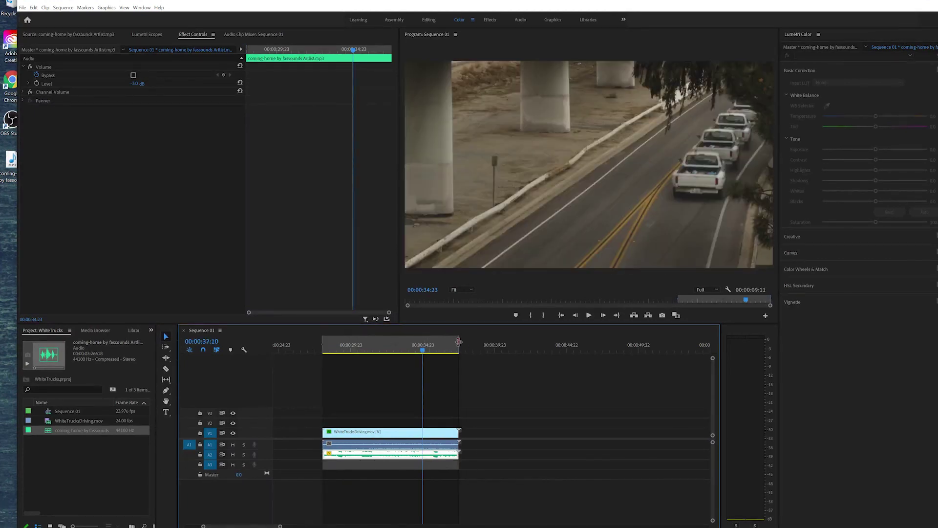
pyautogui.click(406, 350)
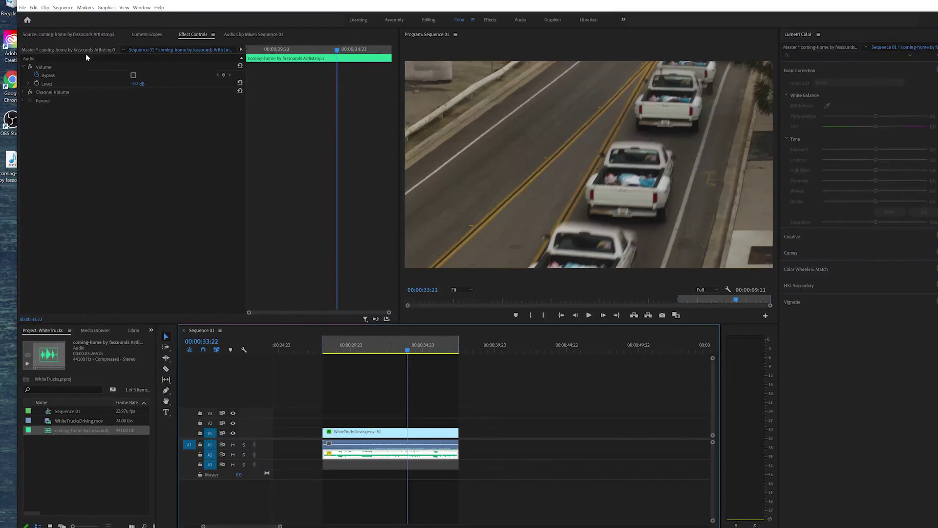
# - Open the media export settings and set the format to H.264 with Match Source – High bitrate
pyautogui.click(22, 8)
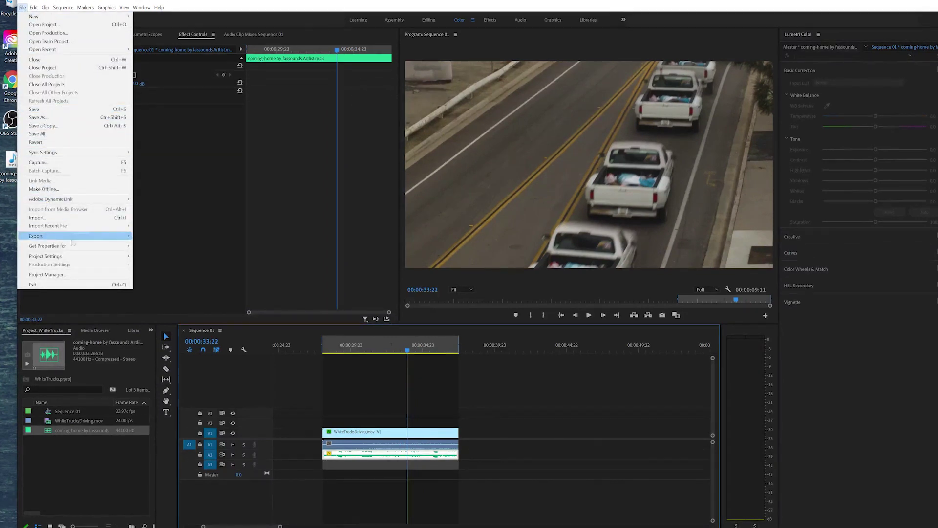
pyautogui.moveTo(96, 238)
pyautogui.click(155, 236)
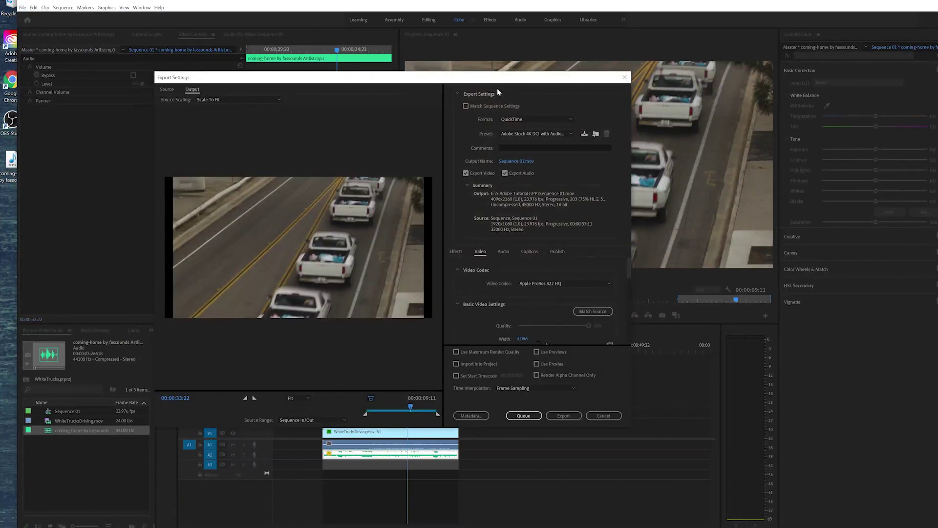
pyautogui.click(529, 120)
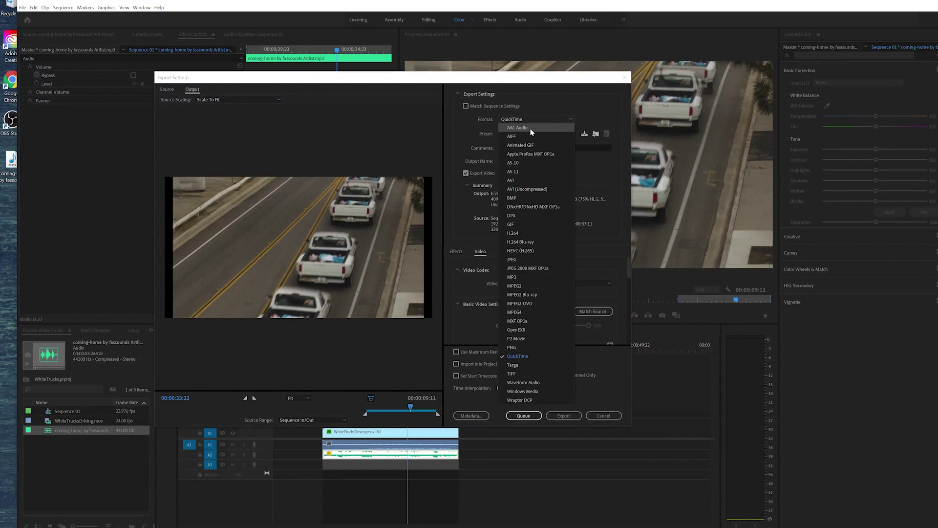
pyautogui.click(518, 232)
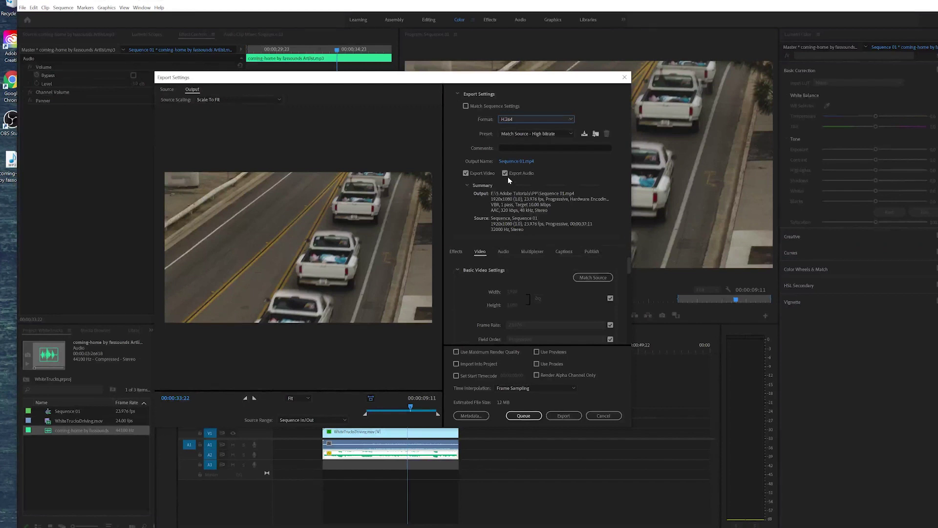
# - Set the export output to Final Project in the 5 Adobe Tutorials folder
pyautogui.click(505, 164)
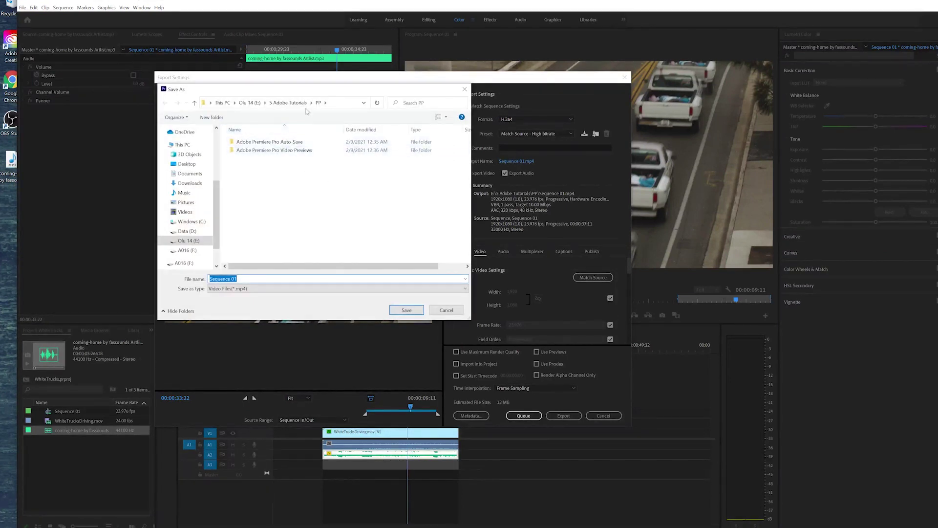
pyautogui.click(290, 102)
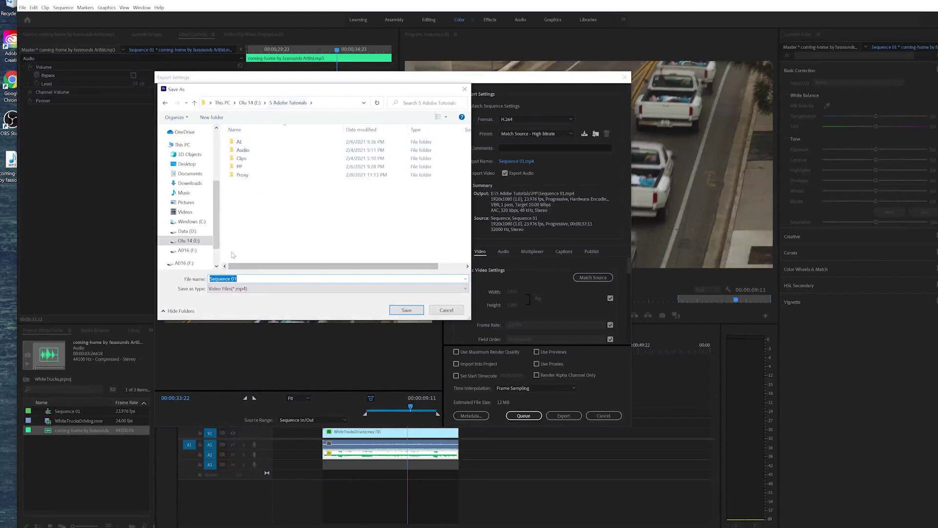
pyautogui.write('Final P')
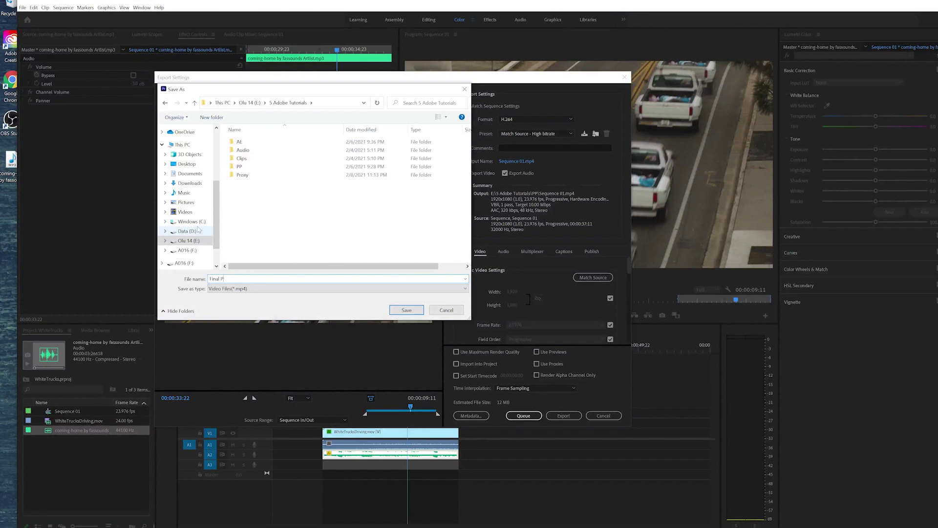
pyautogui.write('rojec')
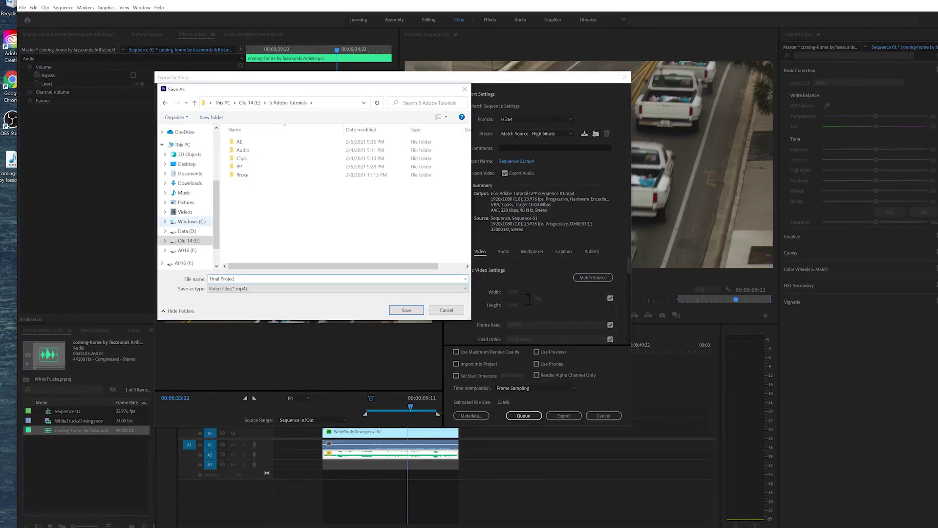
pyautogui.write('t')
pyautogui.click(405, 310)
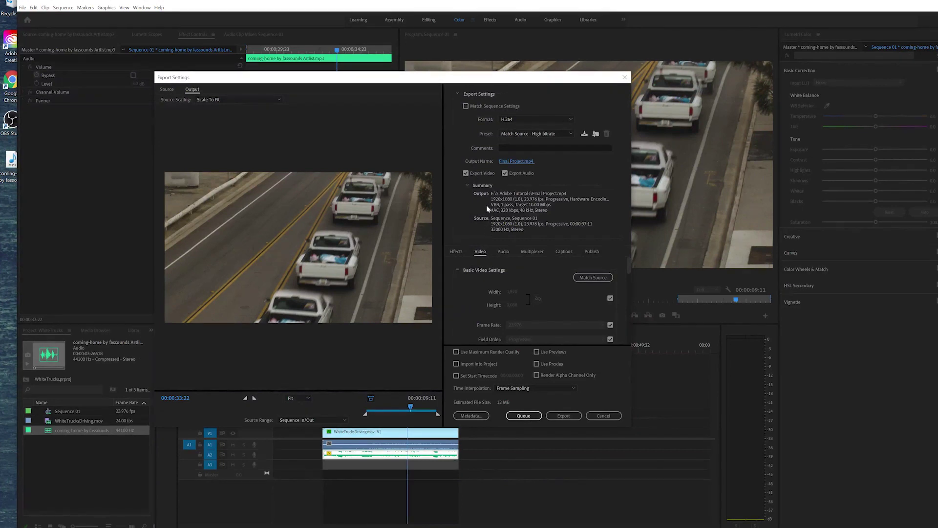
# - Match the video settings to the source and adjust the remaining export settings
pyautogui.click(590, 277)
pyautogui.scroll(-1, 629, 272)
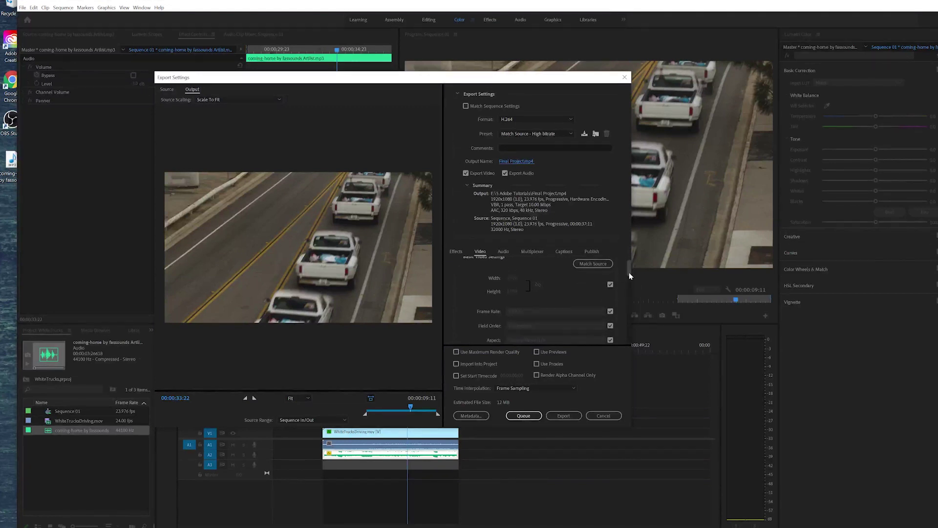
pyautogui.moveTo(629, 275); pyautogui.dragTo(628, 276)
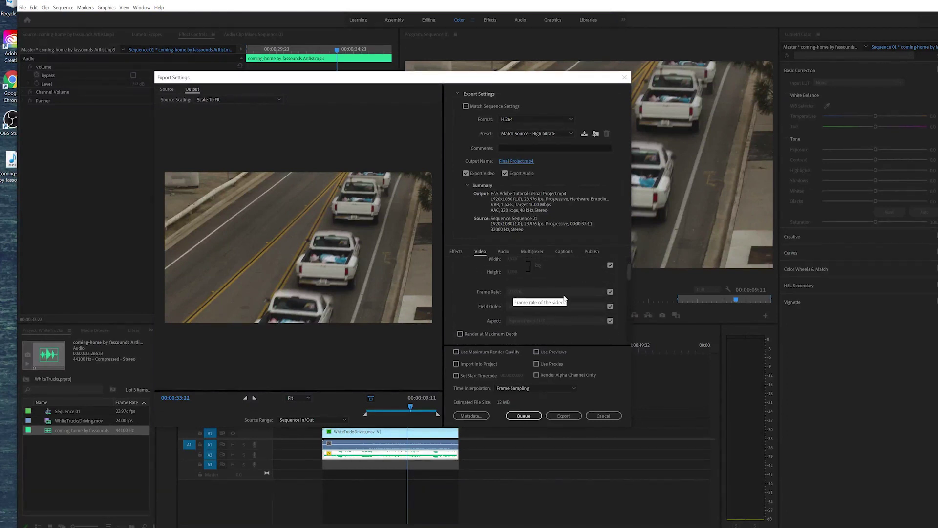
pyautogui.moveTo(629, 275)
pyautogui.mouseDown()
pyautogui.moveTo(631, 283)
pyautogui.moveTo(632, 270)
pyautogui.mouseUp()
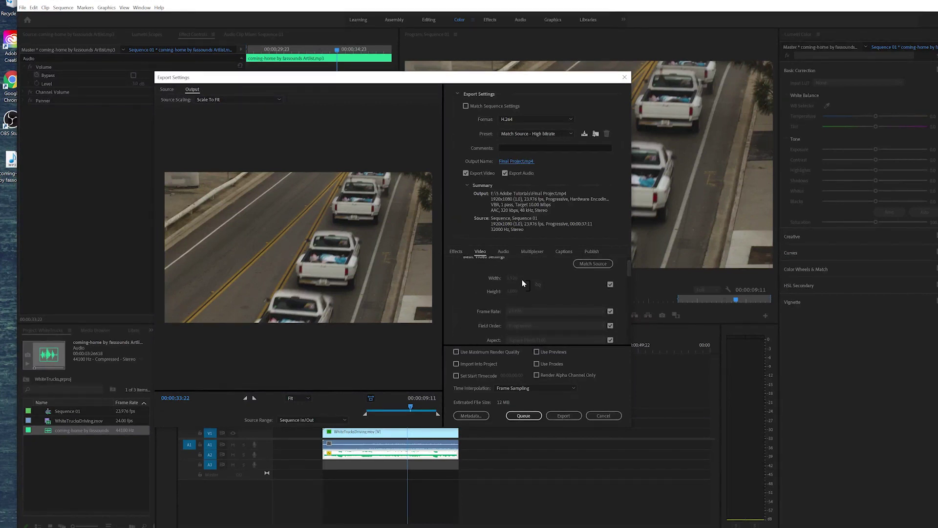
pyautogui.moveTo(630, 272)
pyautogui.mouseDown()
pyautogui.moveTo(632, 316)
pyautogui.moveTo(632, 271)
pyautogui.mouseUp()
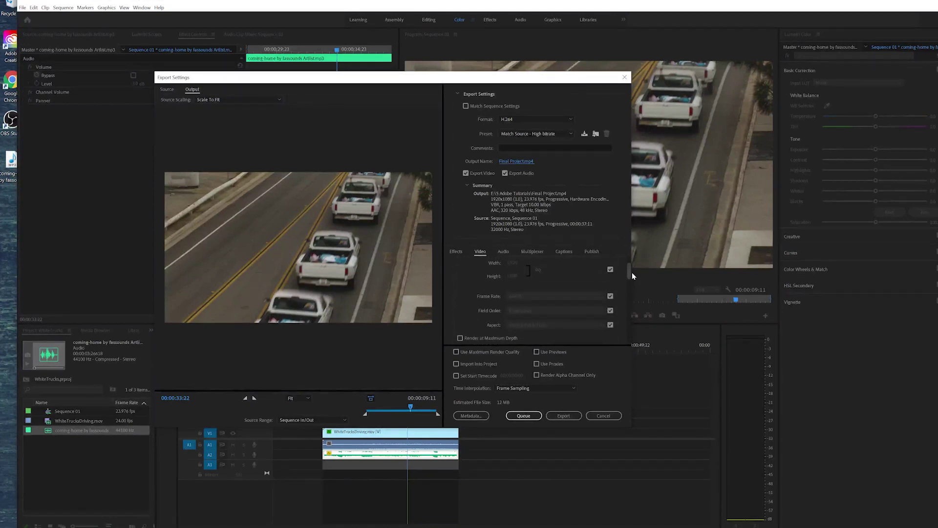
# - Export the video, then open the 5 Adobe Tutorials folder on Olu 14 (E:) in File Explorer
pyautogui.click(561, 416)
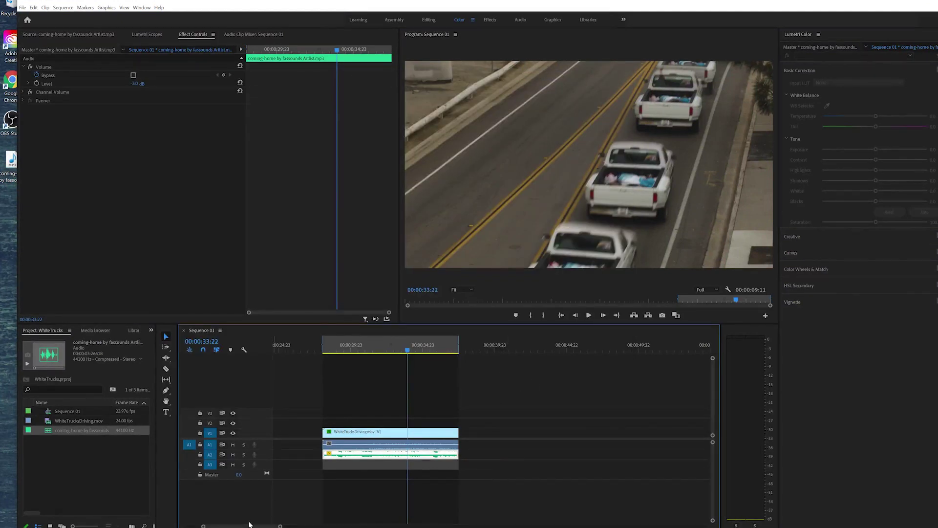
pyautogui.hotkey('alt', 'Tab')
pyautogui.click(385, 295)
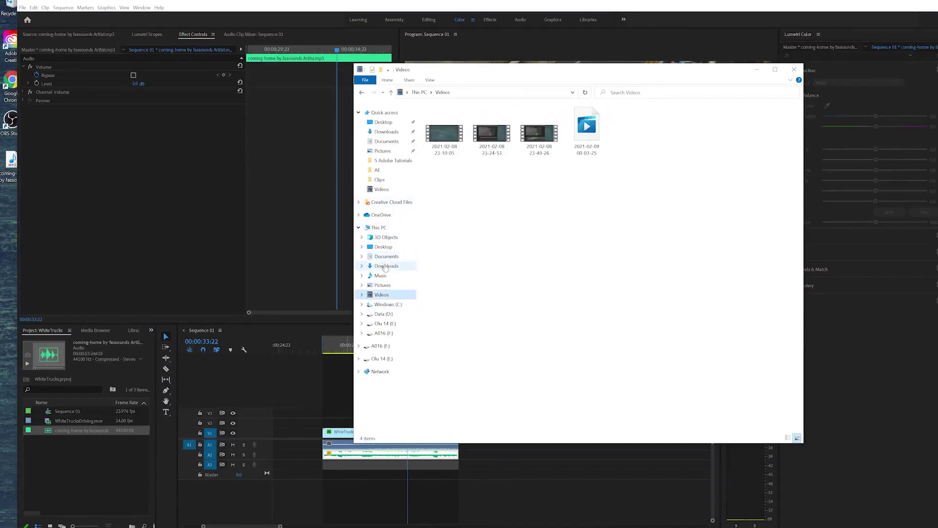
pyautogui.click(385, 323)
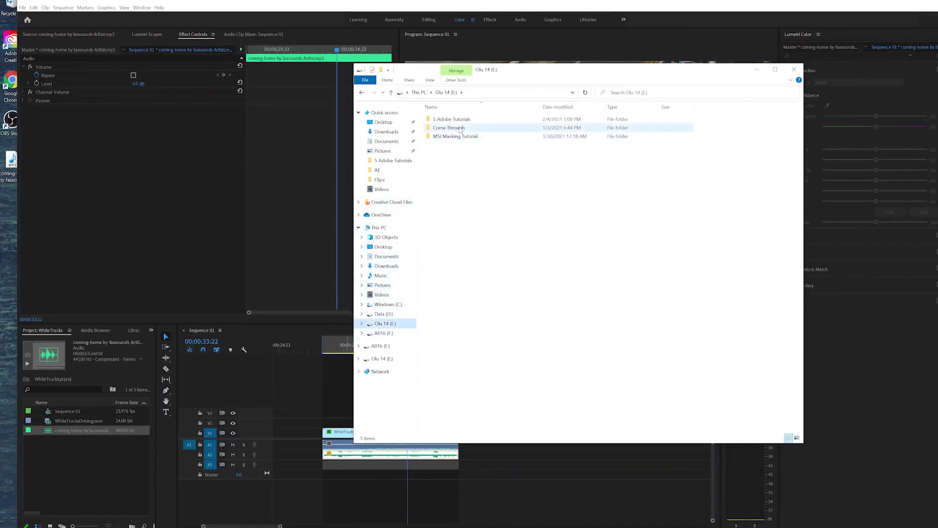
pyautogui.click(447, 121)
pyautogui.doubleClick(447, 121)
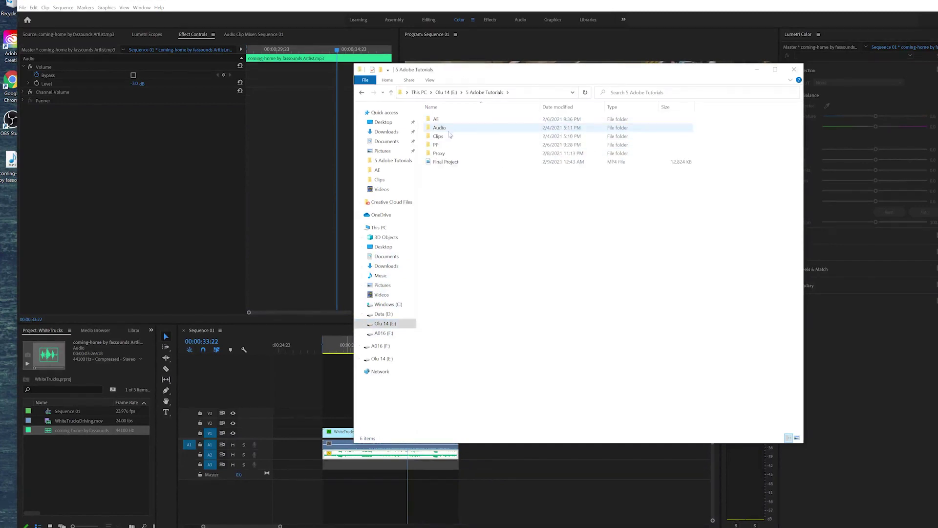